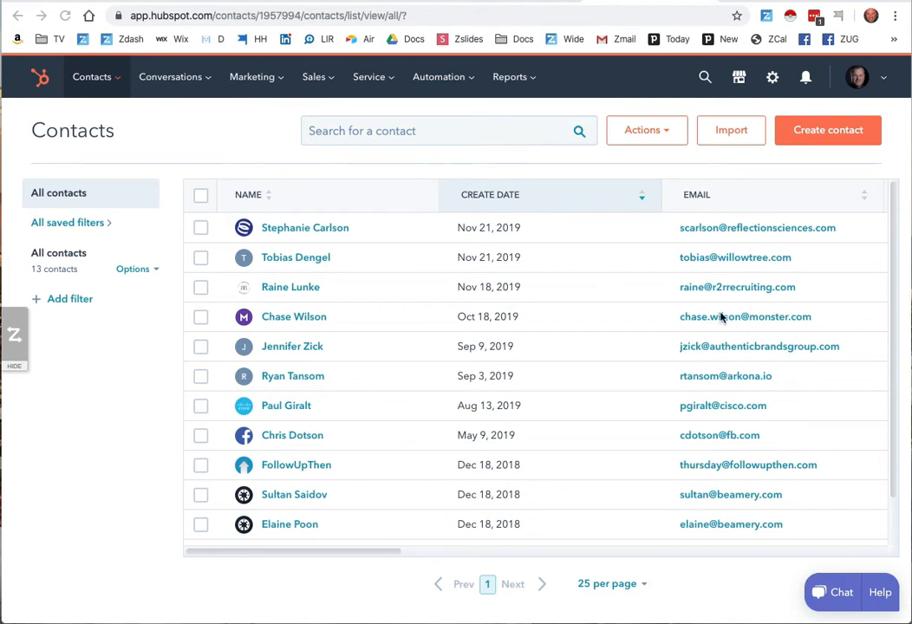
- Switch to the LinkedIn profile of the Dealer Teamwork LLC CTO, extract it with ZAPinfo, and combine it with the existing record
key(ctrl+Tab)
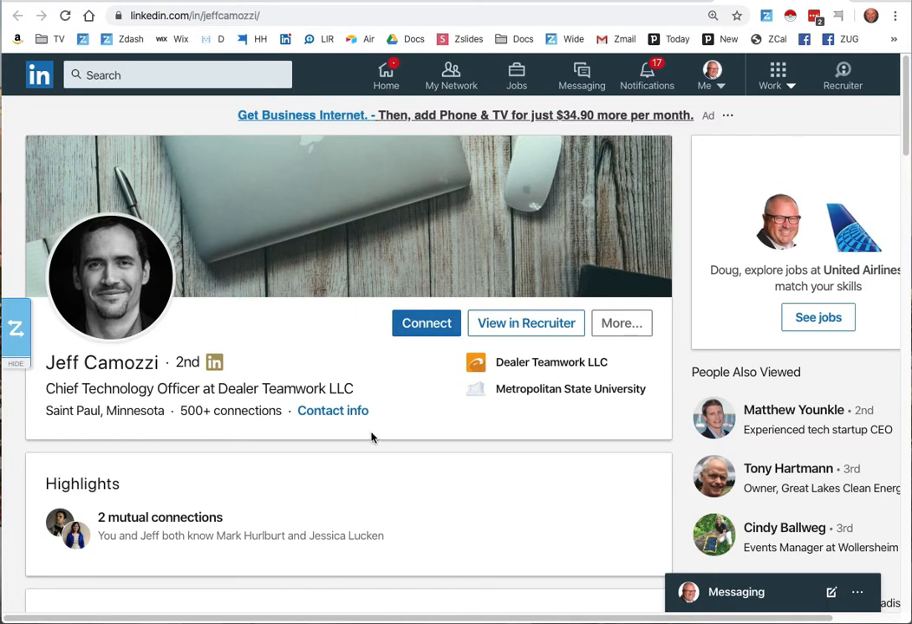
scroll(371, 437, down, 2)
scroll(372, 437, up, 2)
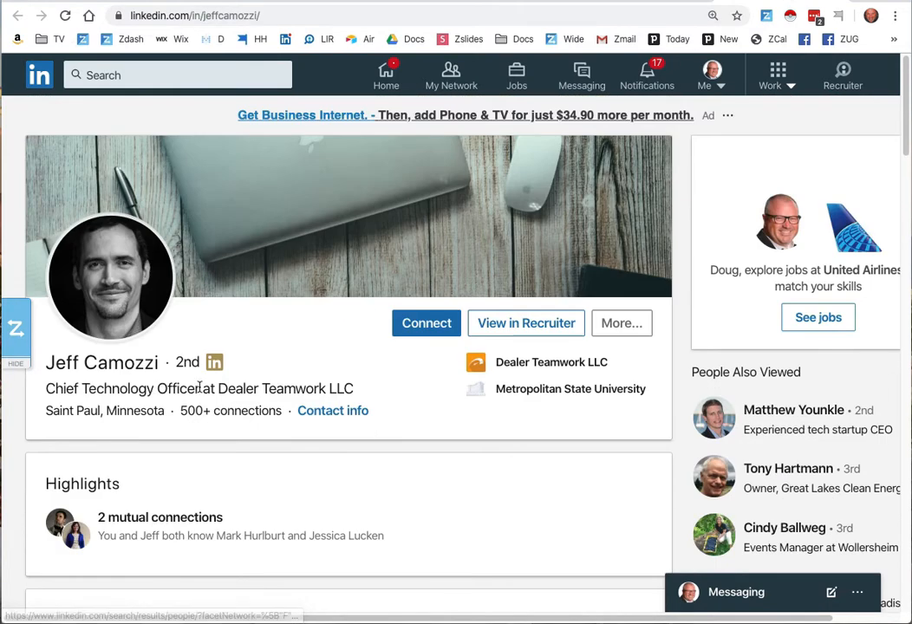
click(26, 331)
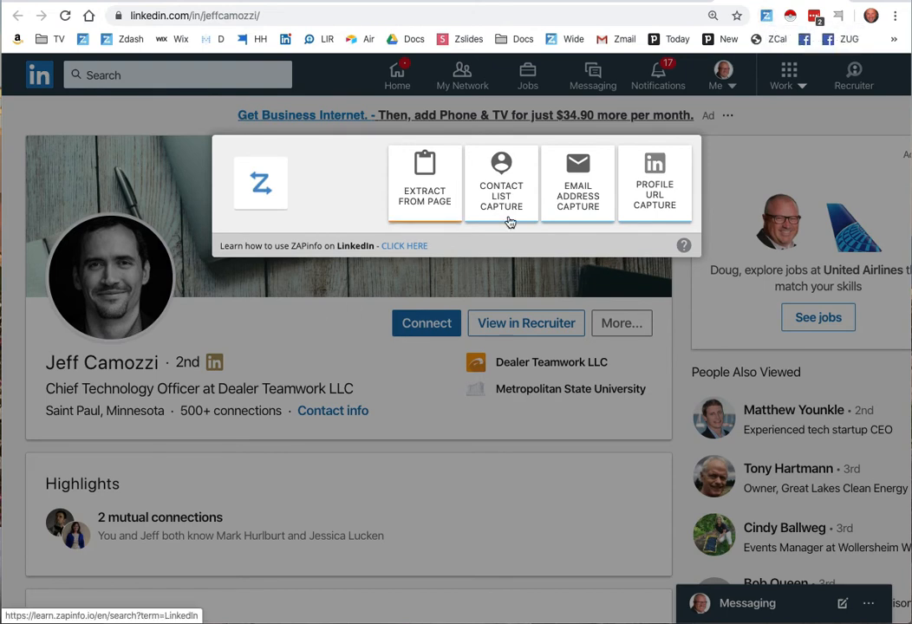
click(434, 183)
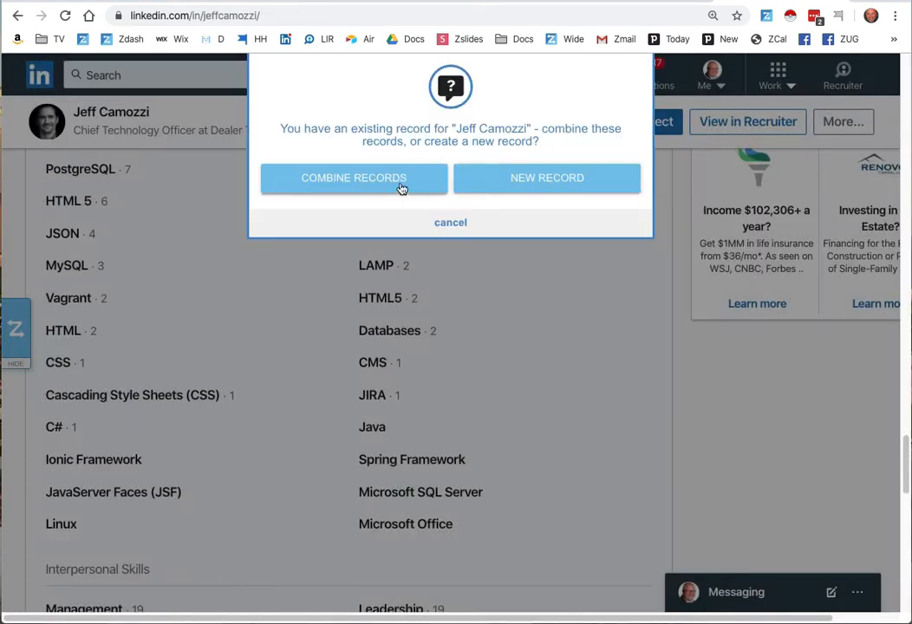
click(401, 188)
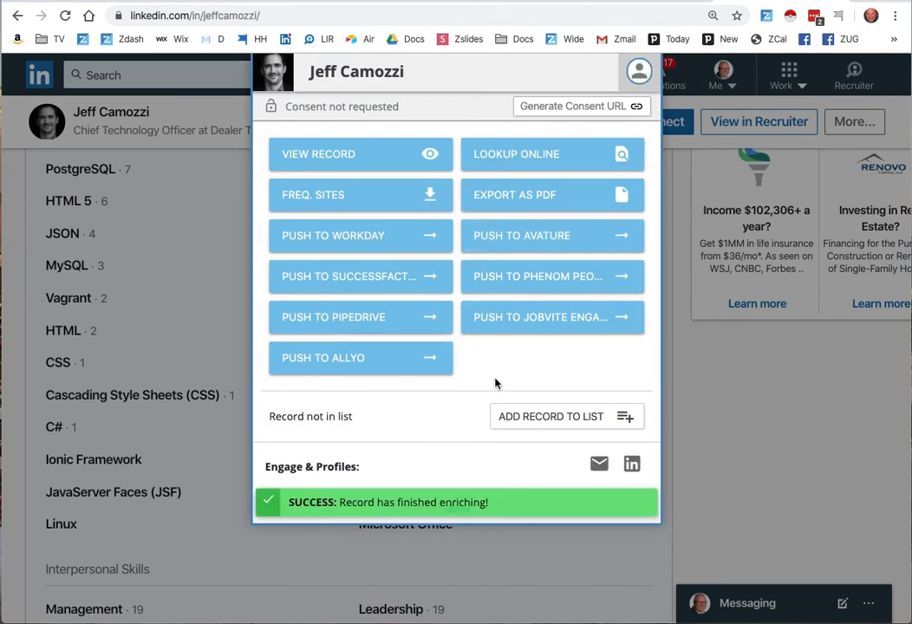
- View the captured ZAPinfo record, examine its contact details, skills, education and work experience, and close it
click(352, 149)
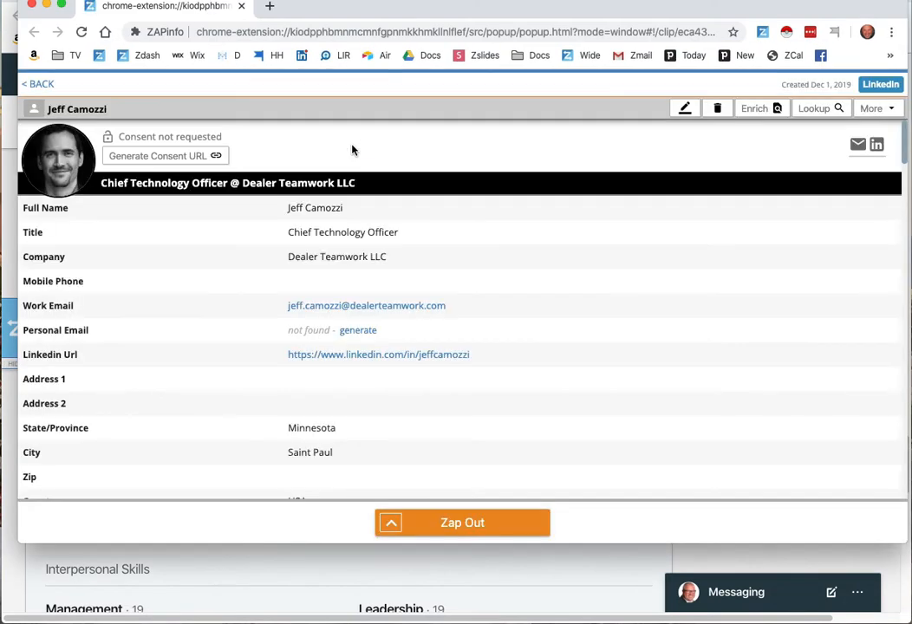
mouse_move(346, 314)
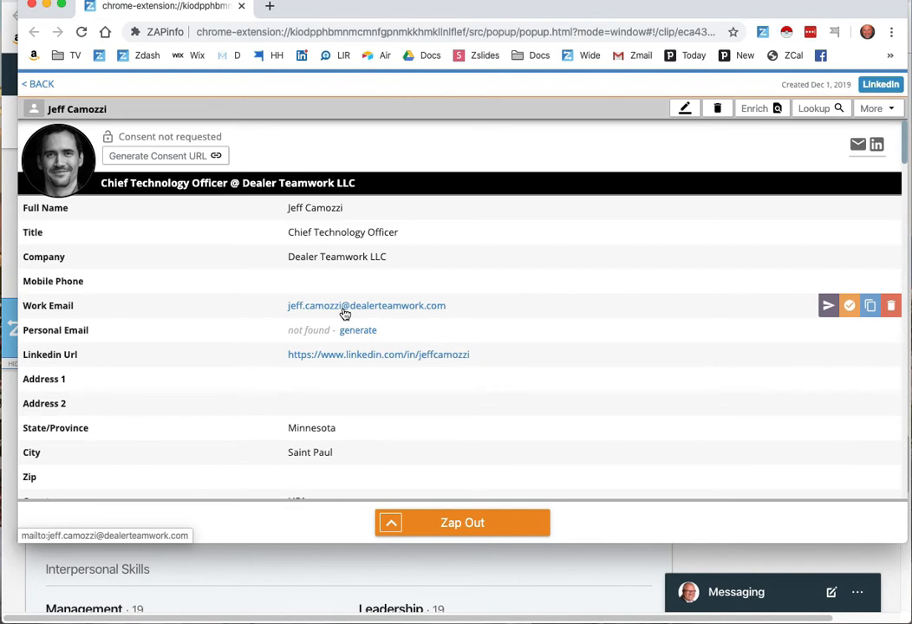
scroll(345, 314, down, 10)
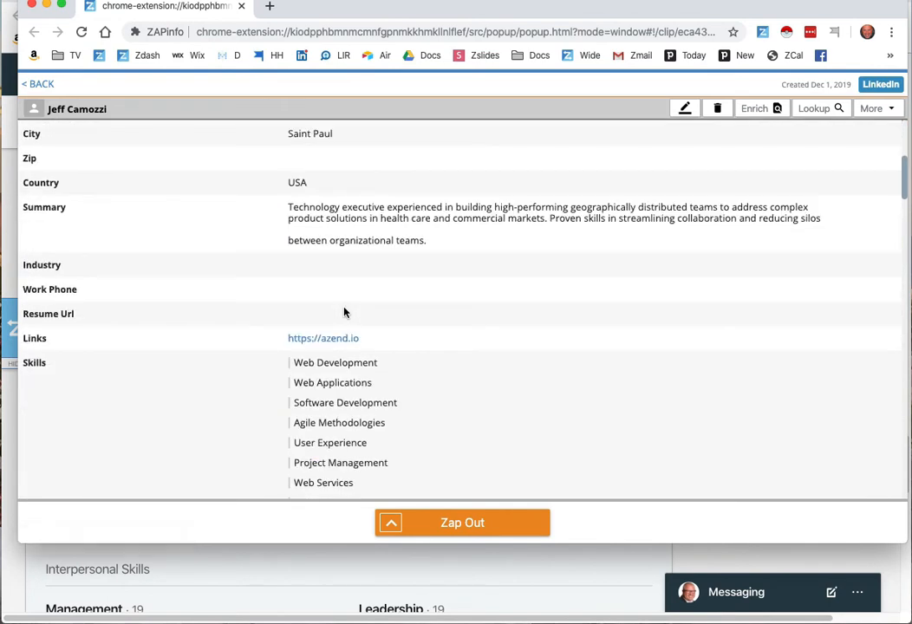
scroll(345, 313, down, 12)
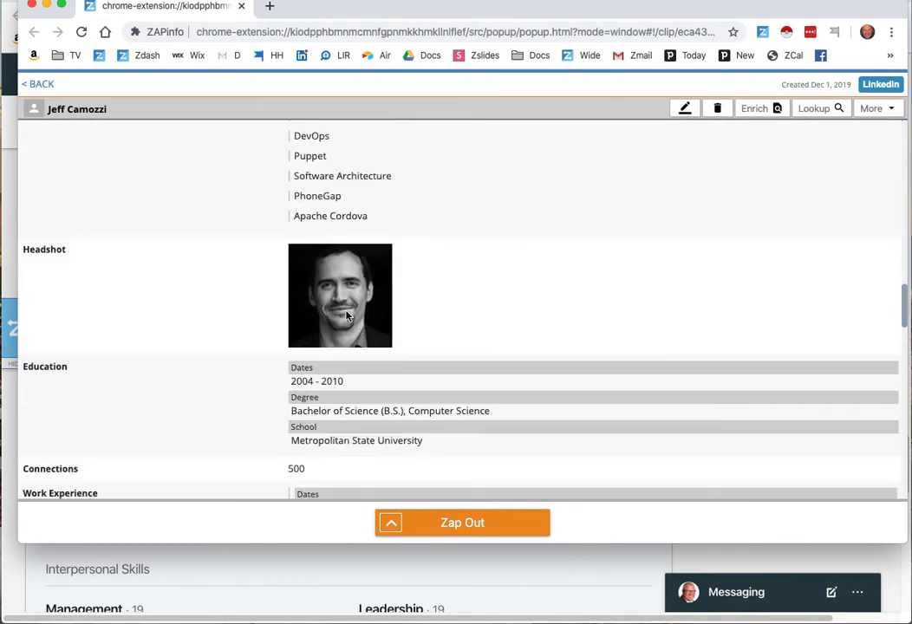
scroll(347, 316, down, 15)
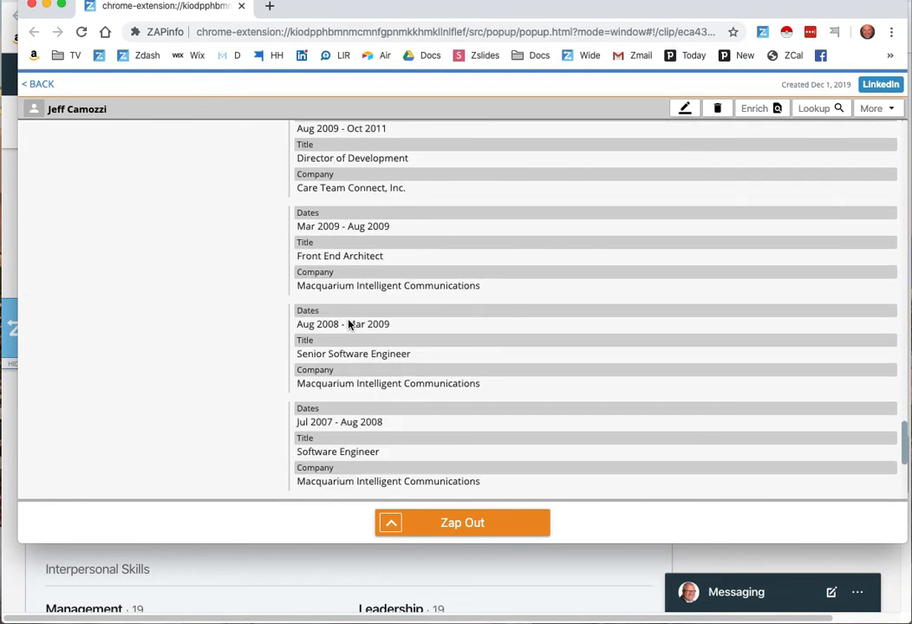
scroll(349, 314, up, 20)
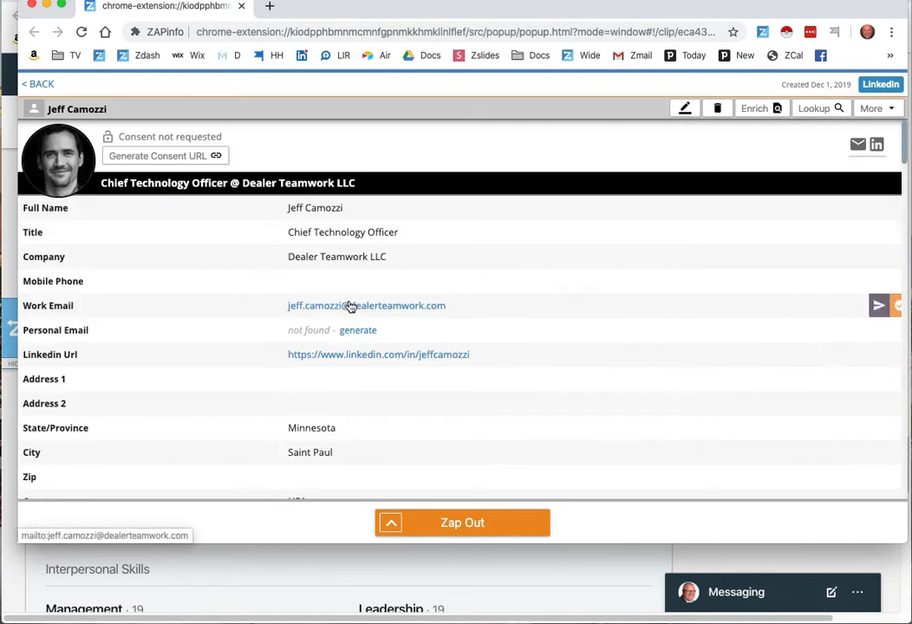
click(240, 7)
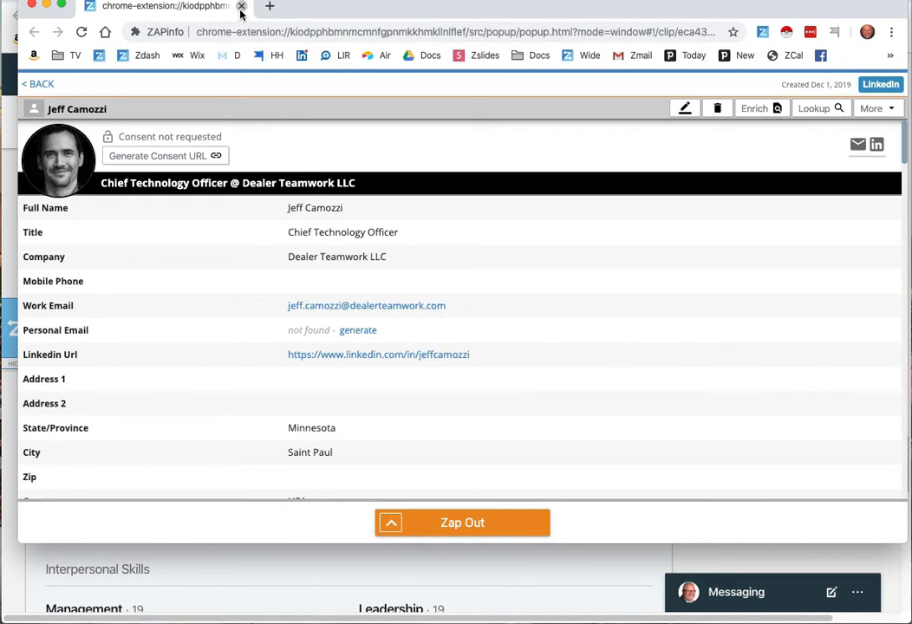
- Switch to HubSpot and create a new contact by zapping the captured Dealer Teamwork LLC CTO record into the page, dismissing the leftover image dialog
click(614, 3)
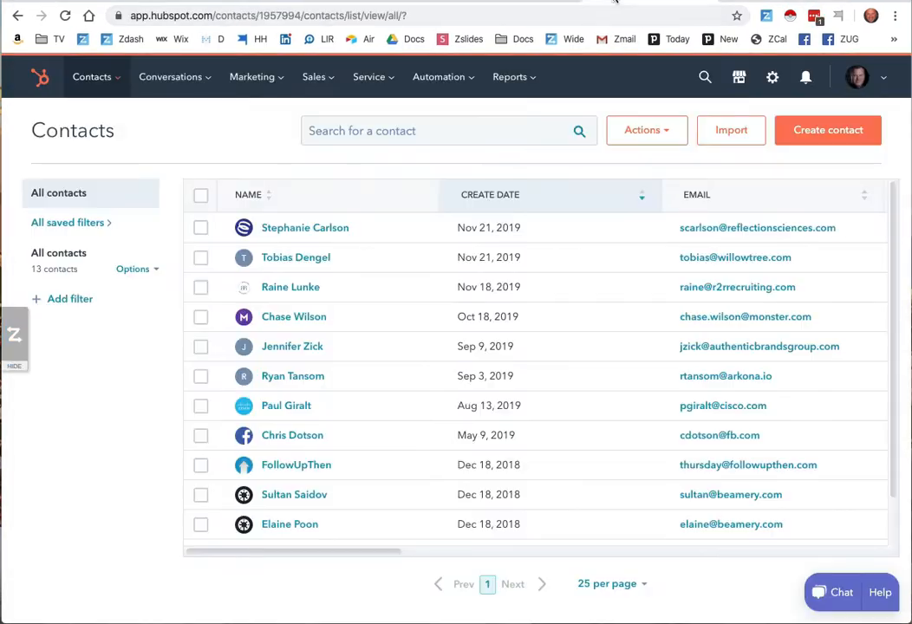
click(825, 131)
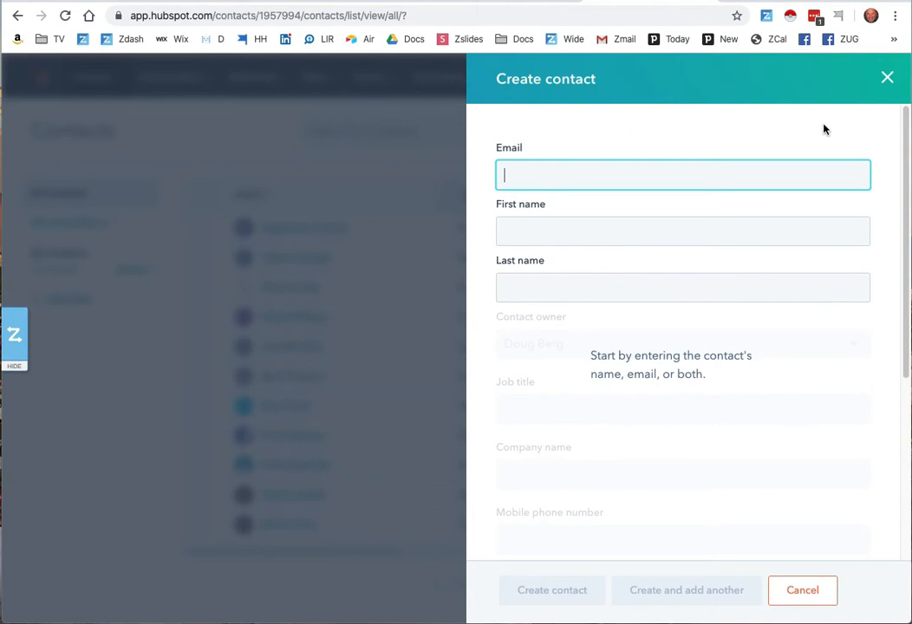
click(19, 338)
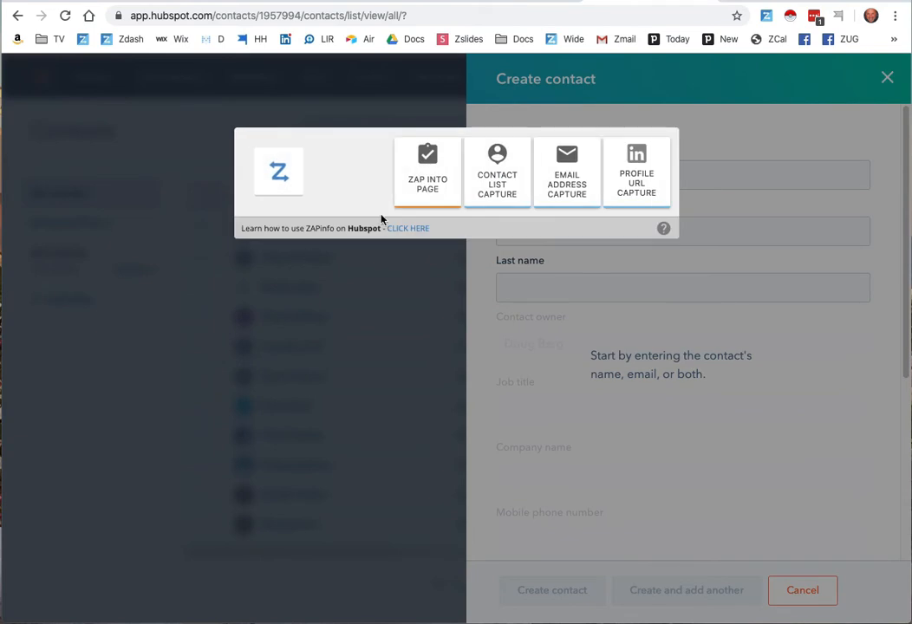
click(435, 182)
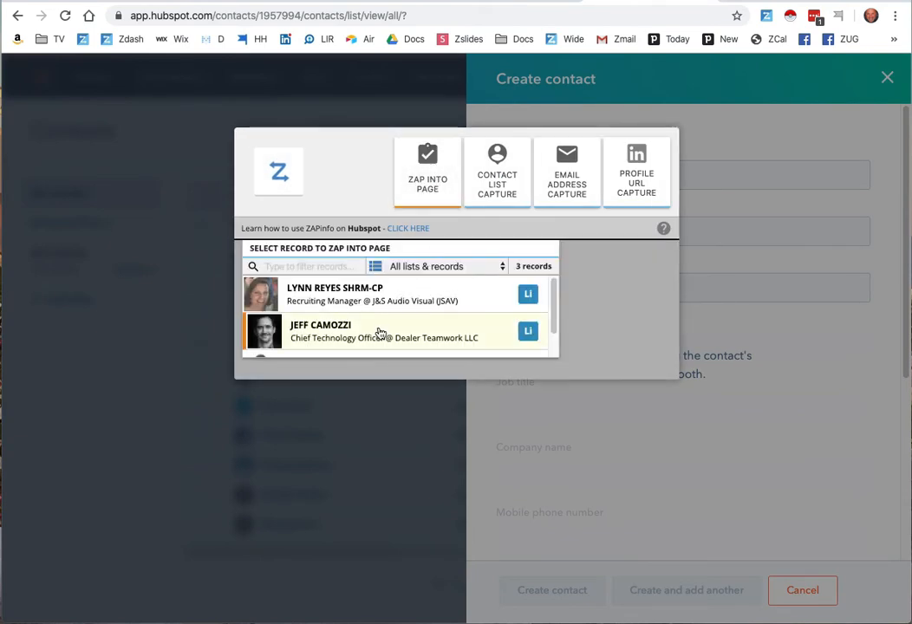
click(332, 330)
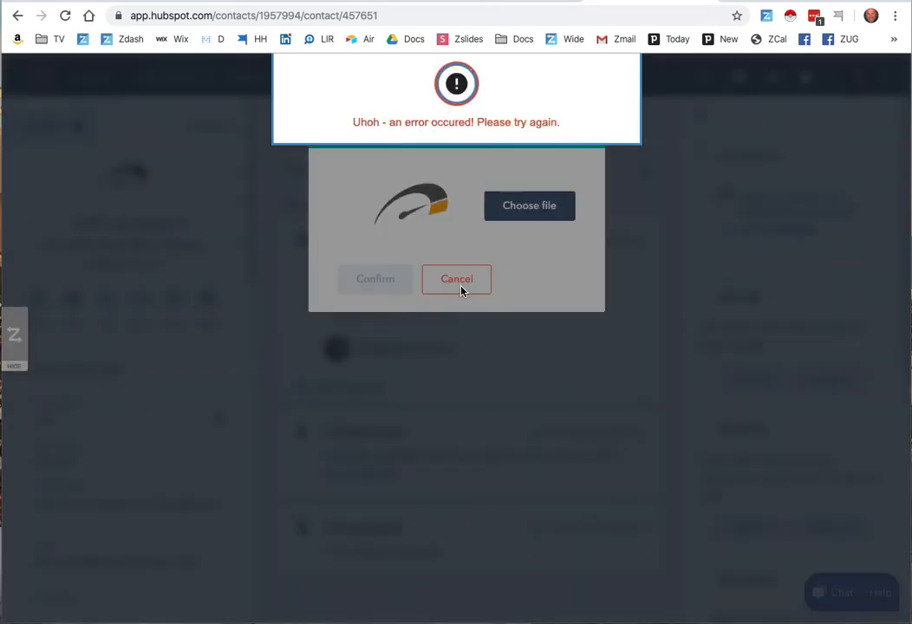
click(457, 279)
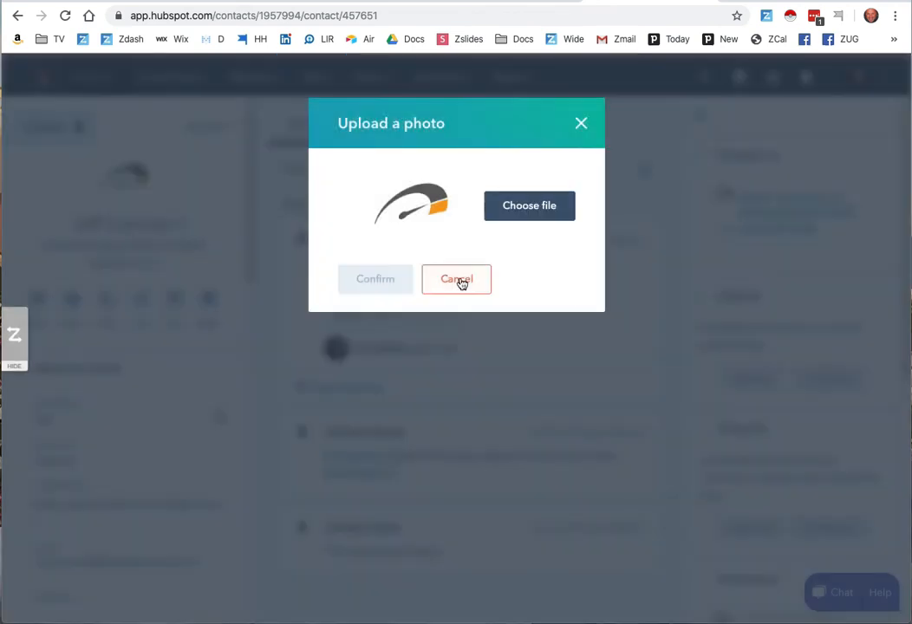
click(459, 287)
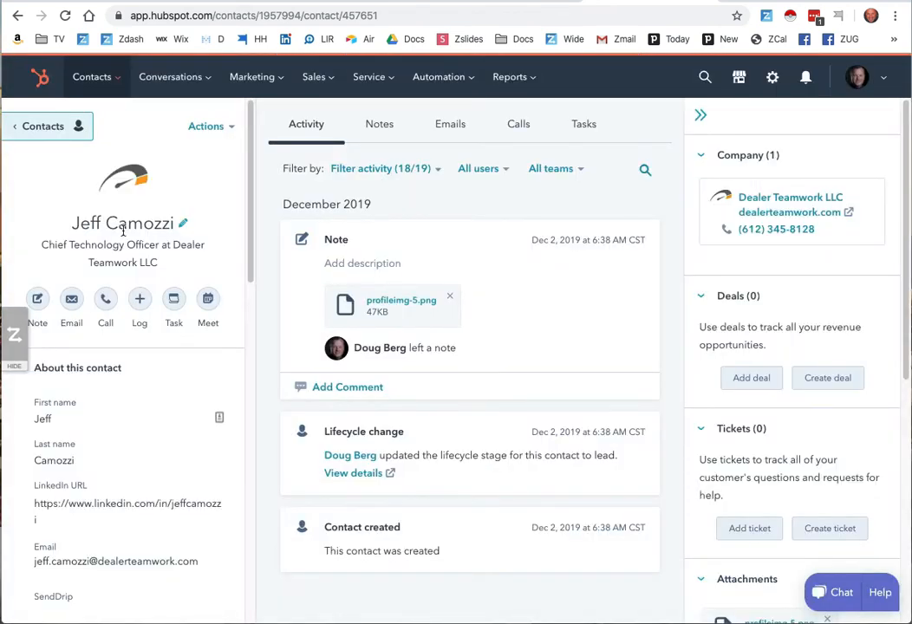
- Review the new HubSpot contact's profile fields and the note holding the profile image attachment
scroll(178, 371, down, 2)
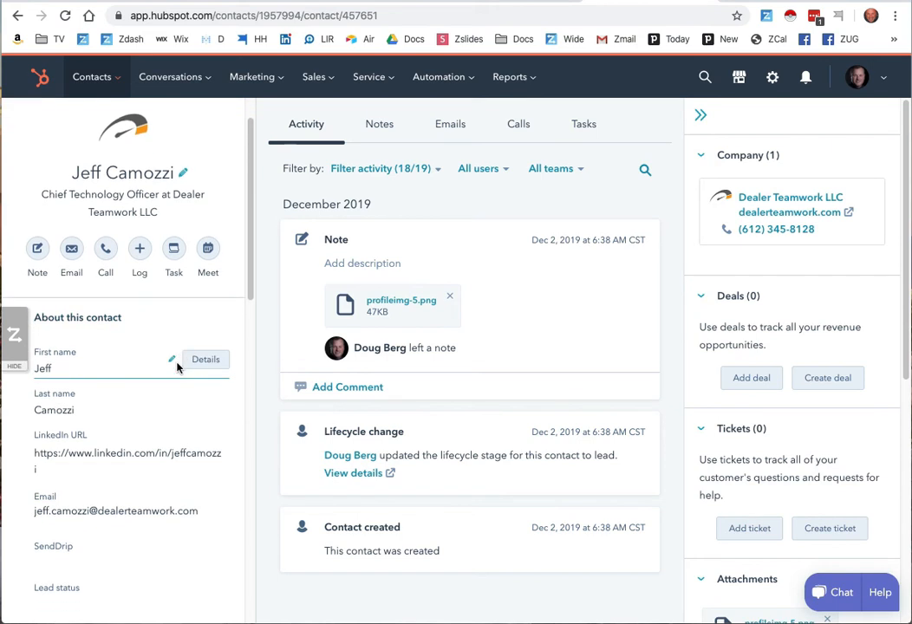
scroll(178, 364, down, 5)
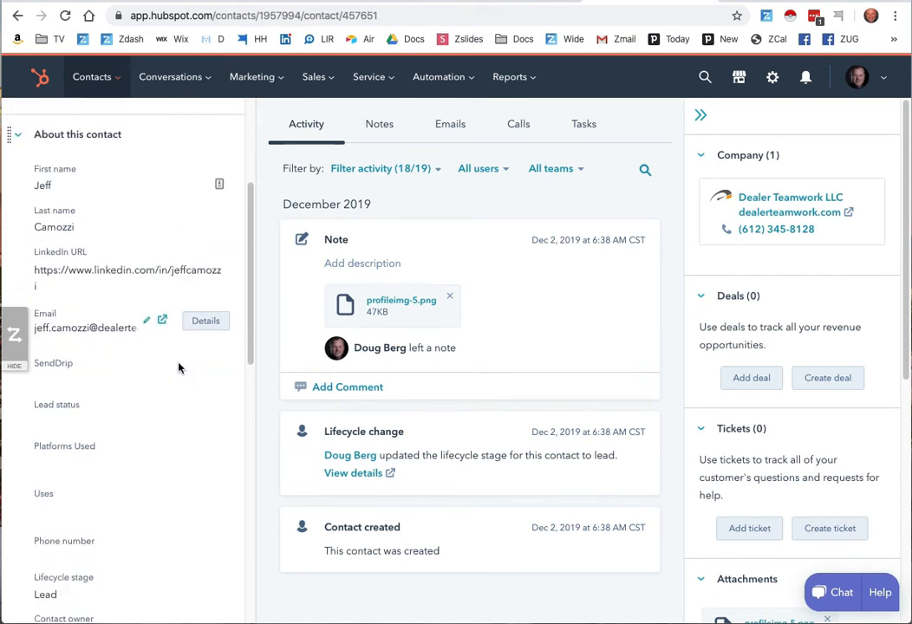
scroll(181, 358, down, 5)
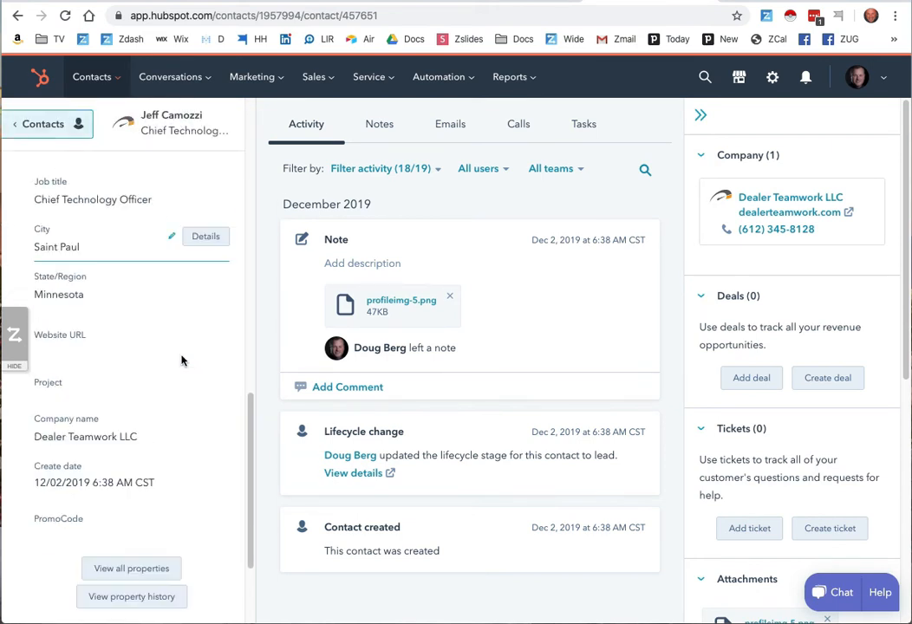
scroll(183, 354, up, 10)
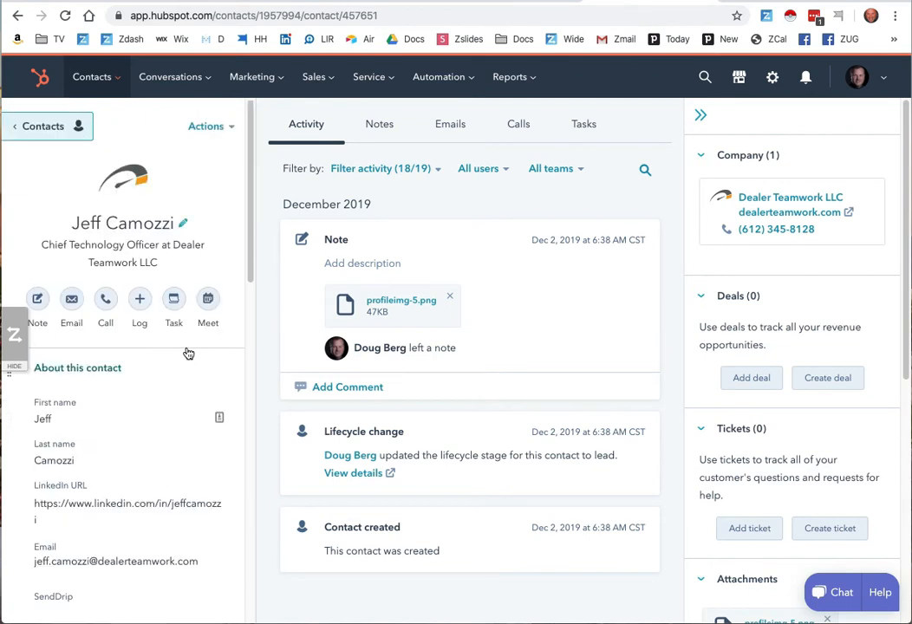
mouse_move(382, 279)
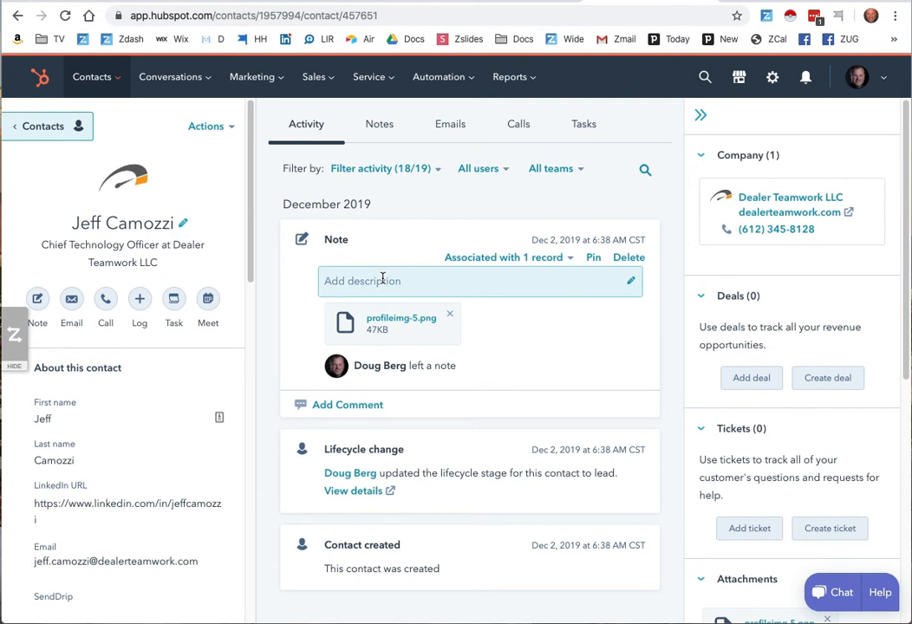
- Return to the LinkedIn profile and fill a connection invitation with the AA-CTO-Social template from ZAPinfo, choosing Connect Message as the engagement channel
click(766, 3)
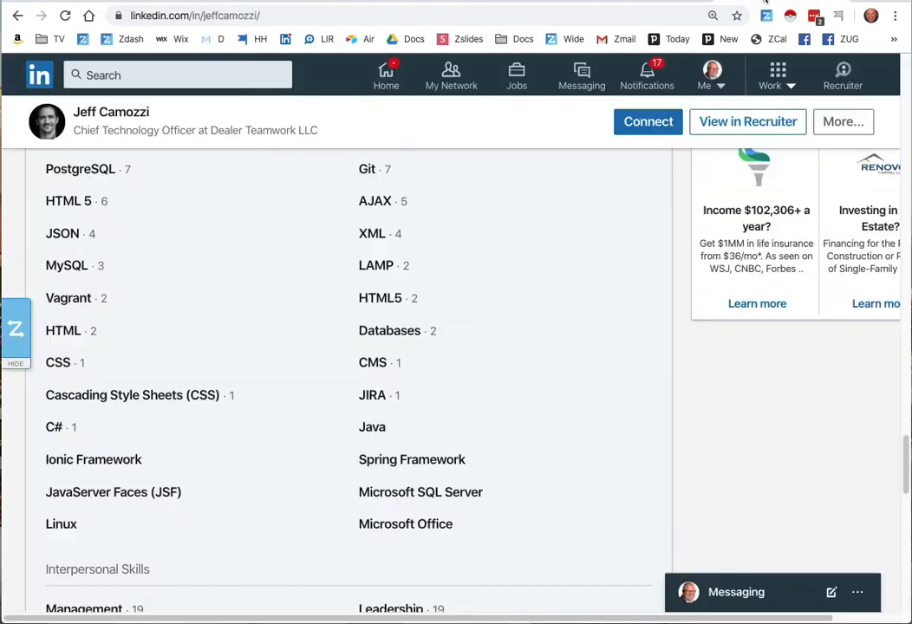
scroll(412, 340, up, 10)
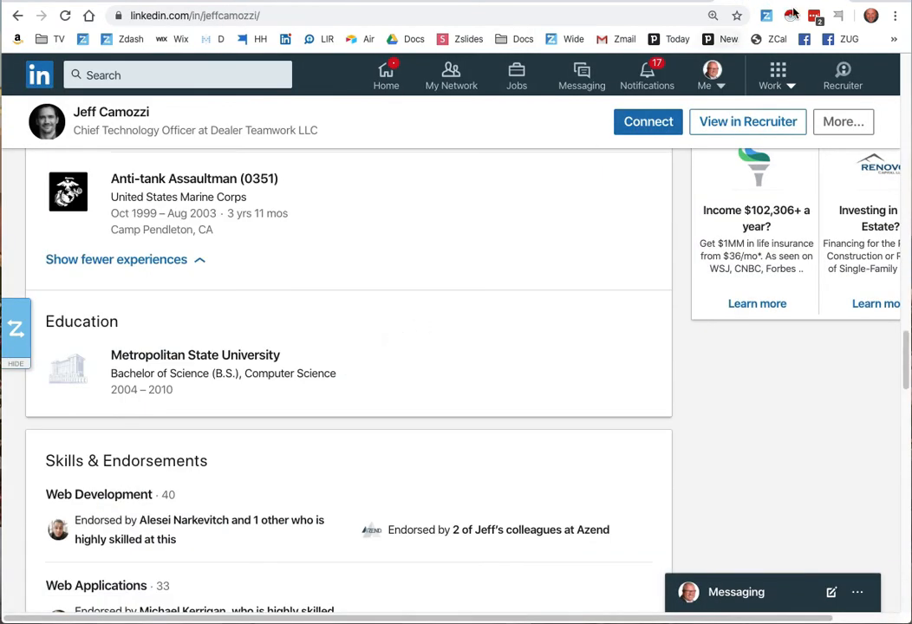
click(767, 16)
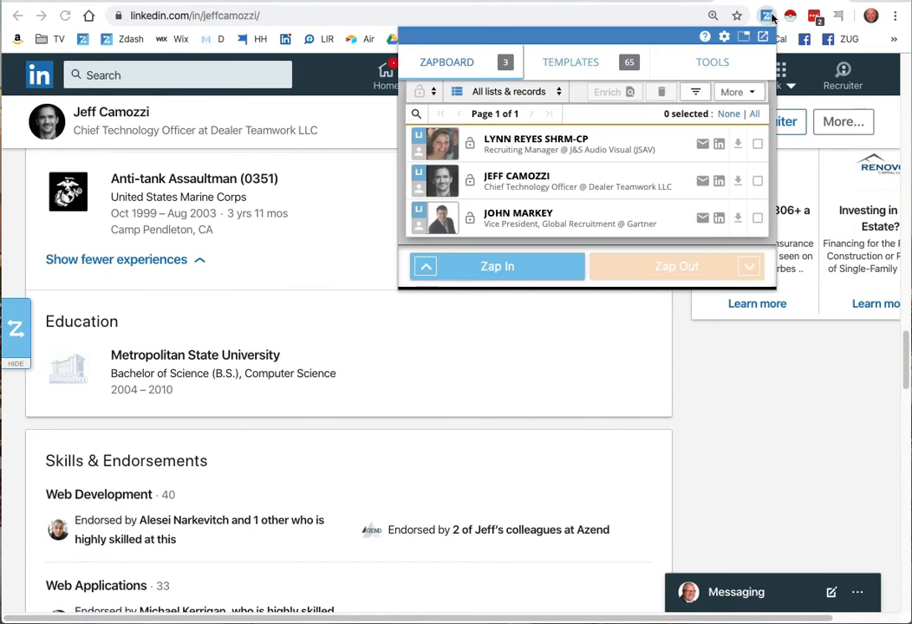
click(720, 186)
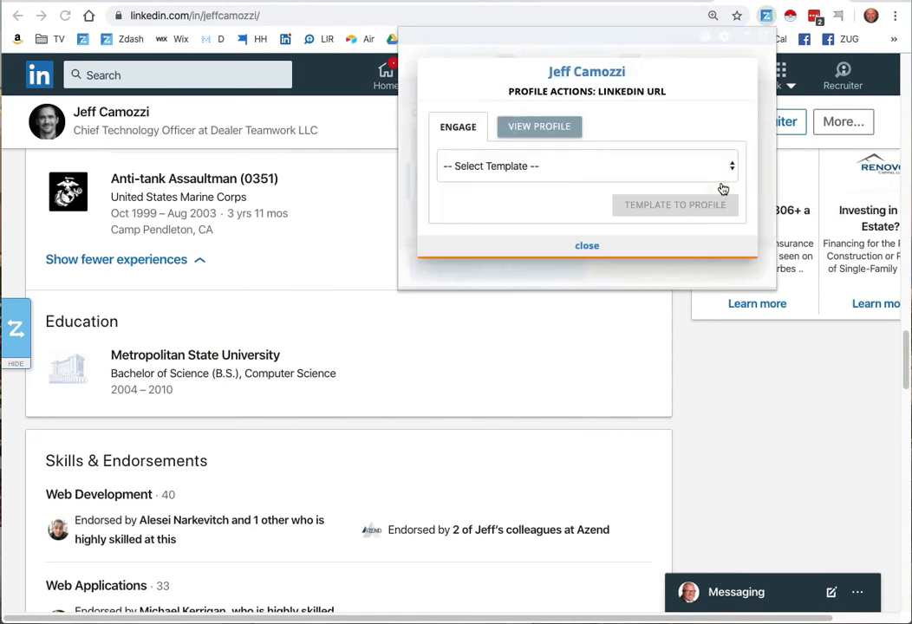
click(533, 173)
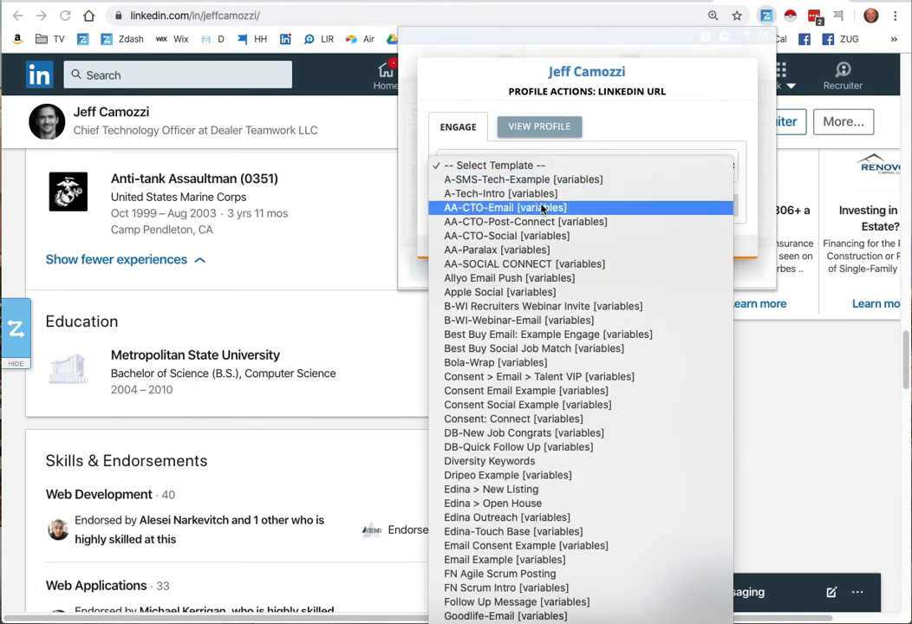
click(536, 236)
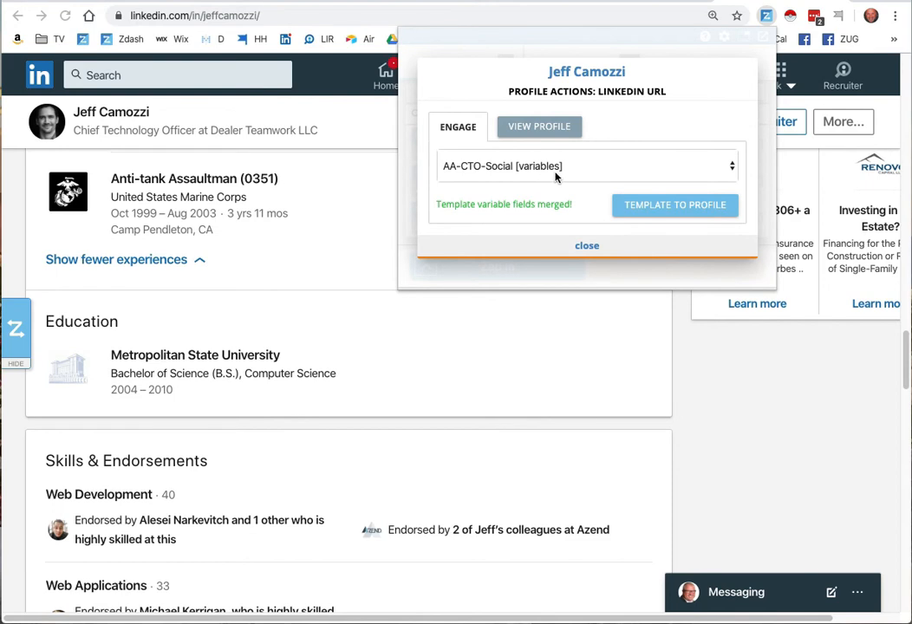
click(664, 205)
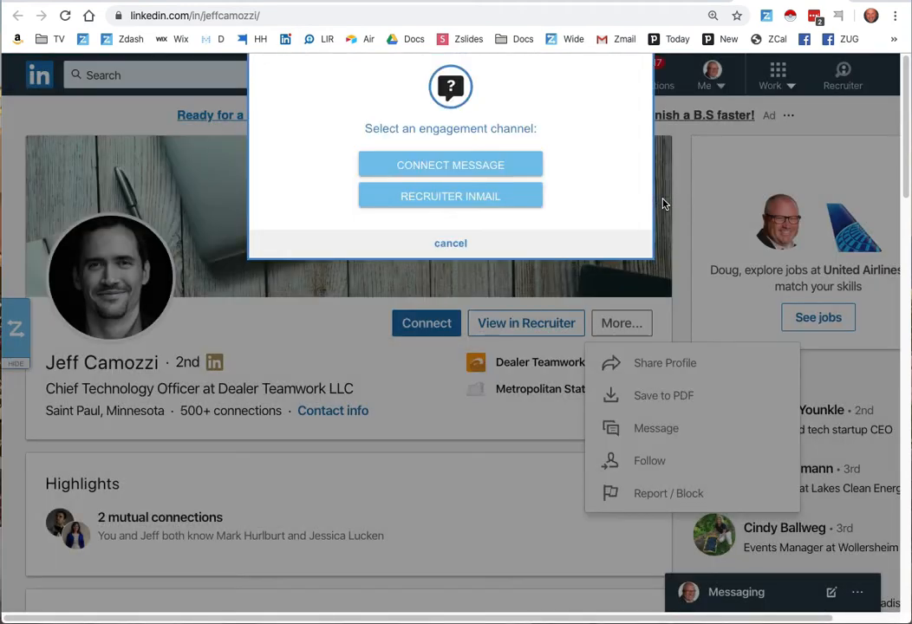
click(495, 166)
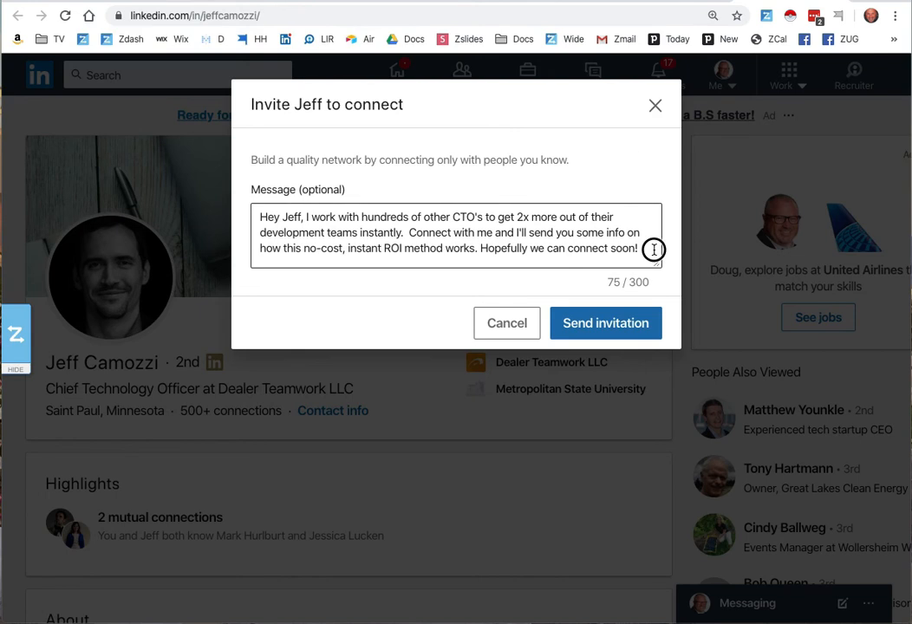
- Select the full text of the invitation message and close the invitation without sending it
drag(648, 248, 267, 193)
key(ctrl+c)
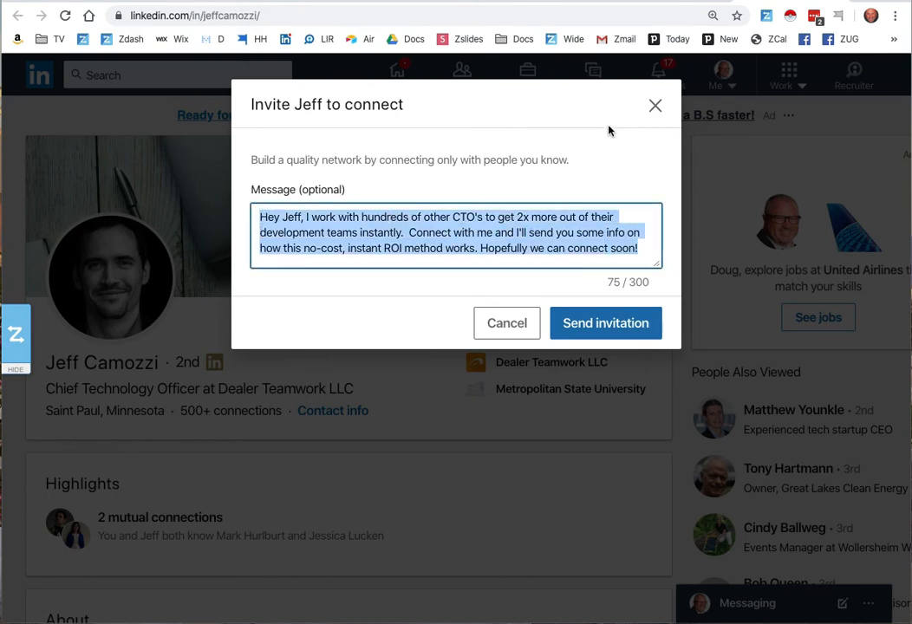
click(655, 106)
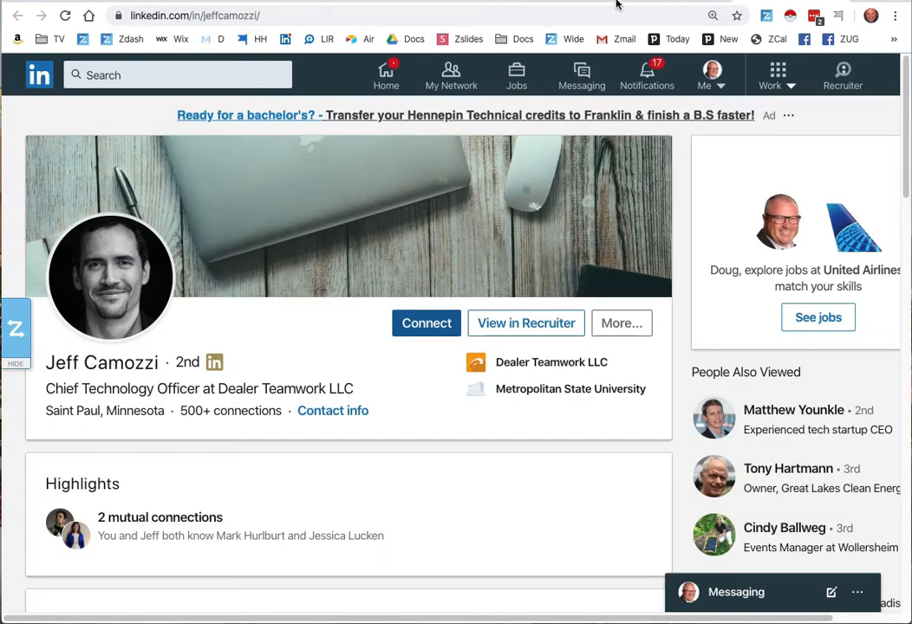
- Switch to HubSpot and paste the copied invitation message as a comment on the contact's profile image note, discarding it without saving
click(470, 4)
click(377, 124)
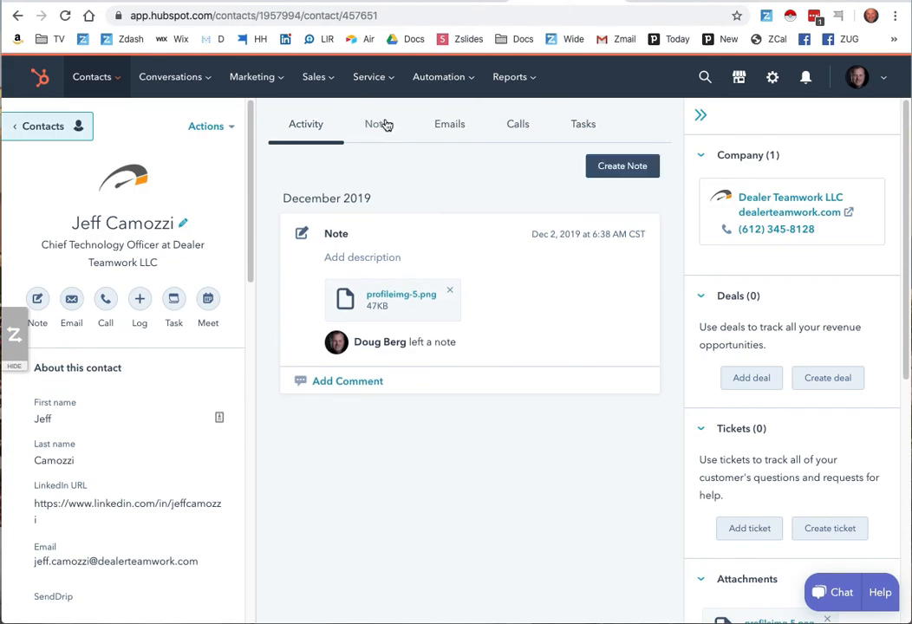
click(346, 401)
key(ctrl+v)
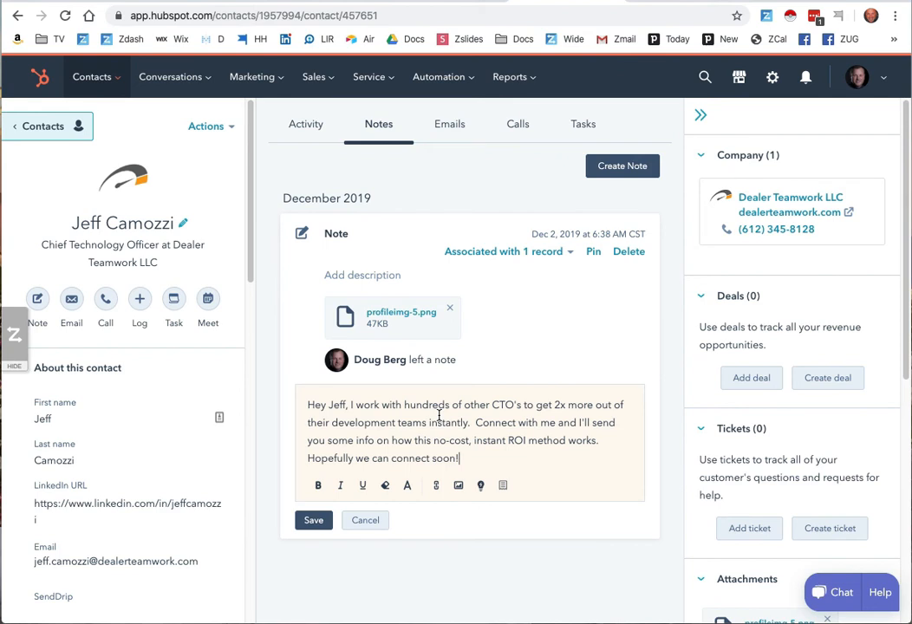
click(385, 520)
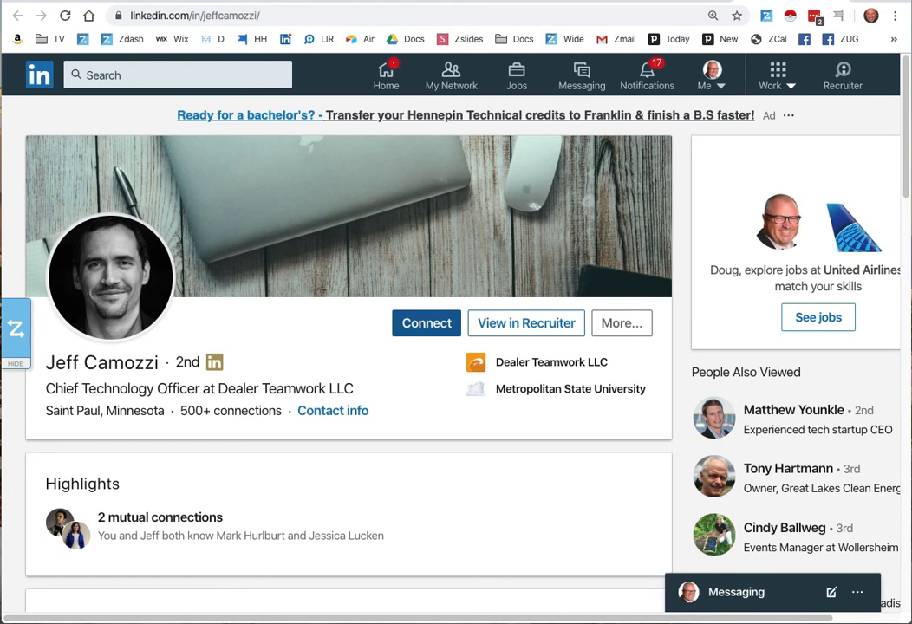
- Look through the LinkedIn profile, return to HubSpot, and view the list of all contacts
scroll(347, 346, down, 15)
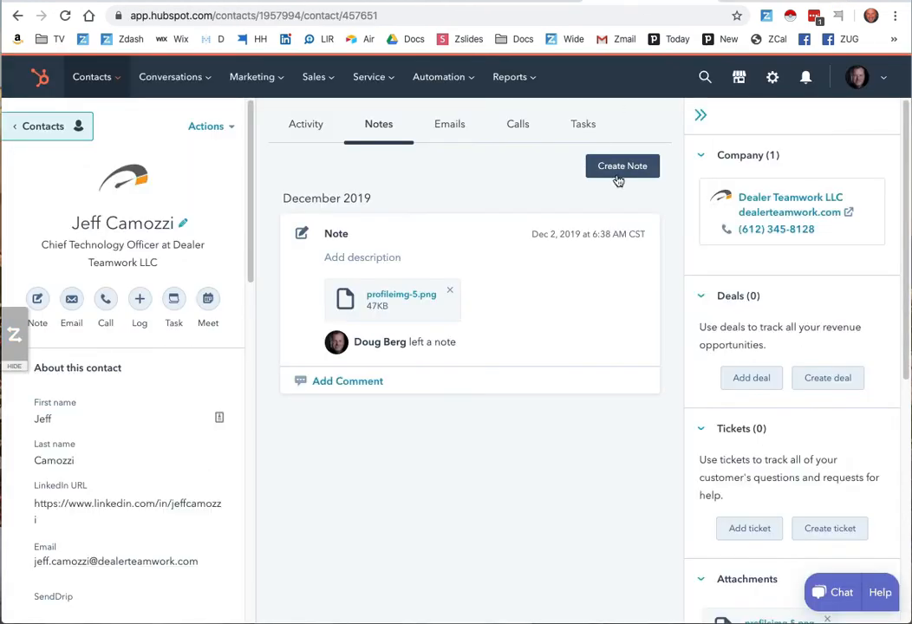
click(37, 126)
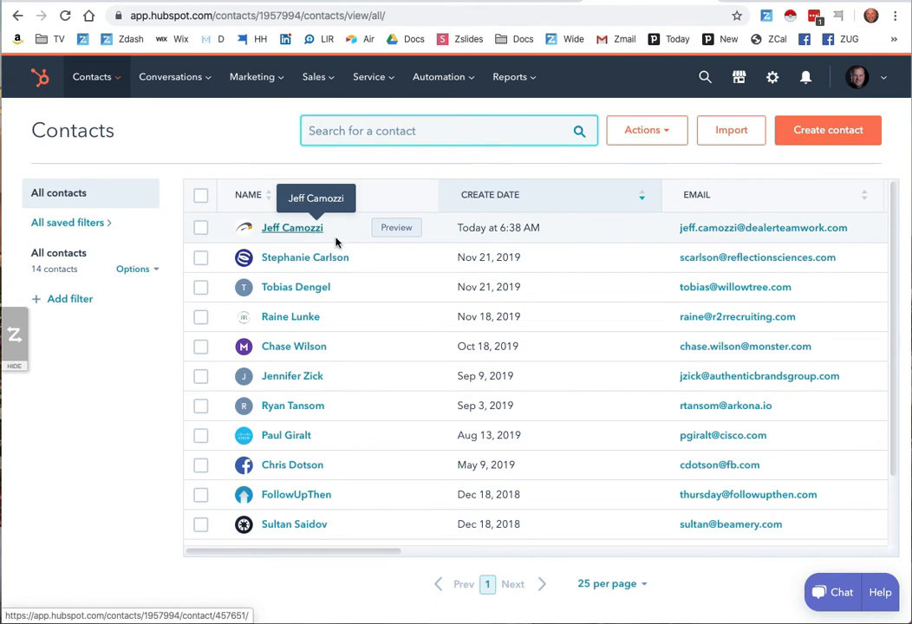
- Return to the LinkedIn profile, try a ZAPinfo page extraction and cancel the record combination, and start a contact list capture
click(764, 1)
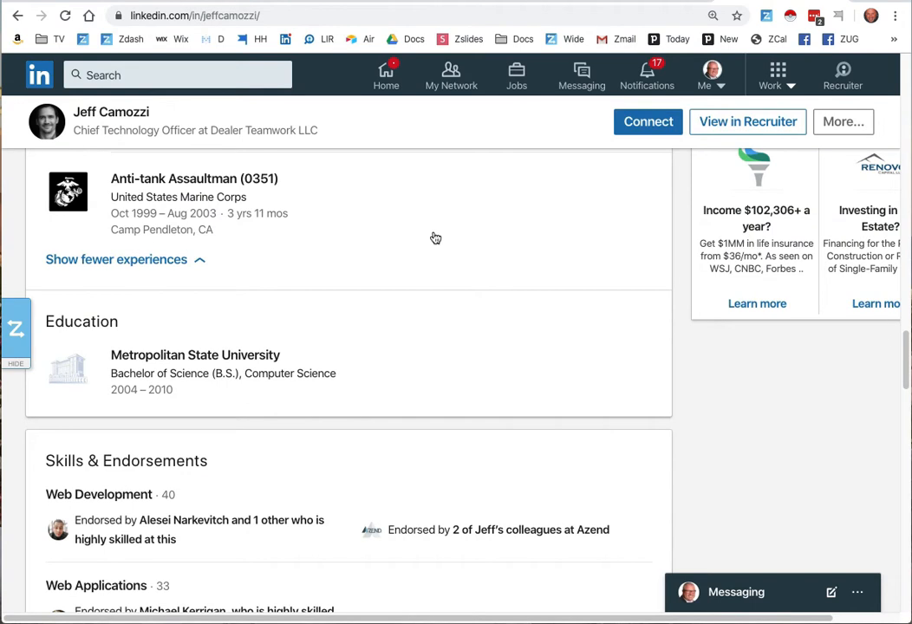
scroll(434, 239, up, 15)
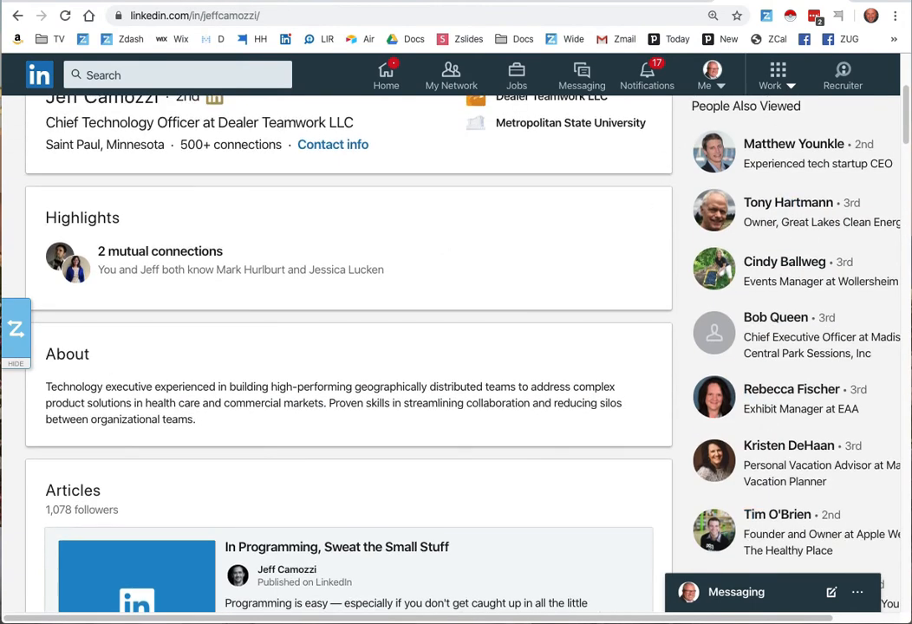
click(15, 328)
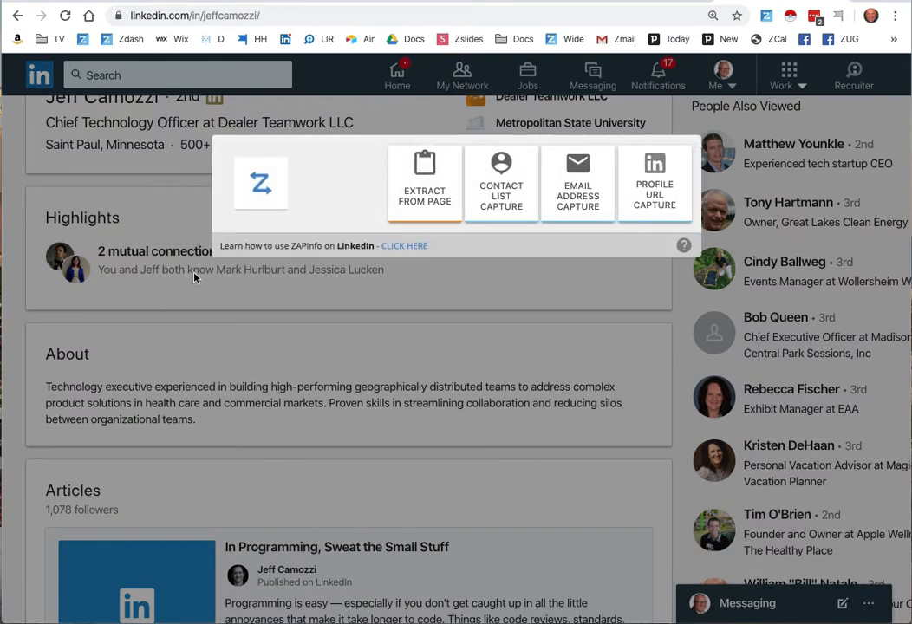
click(425, 193)
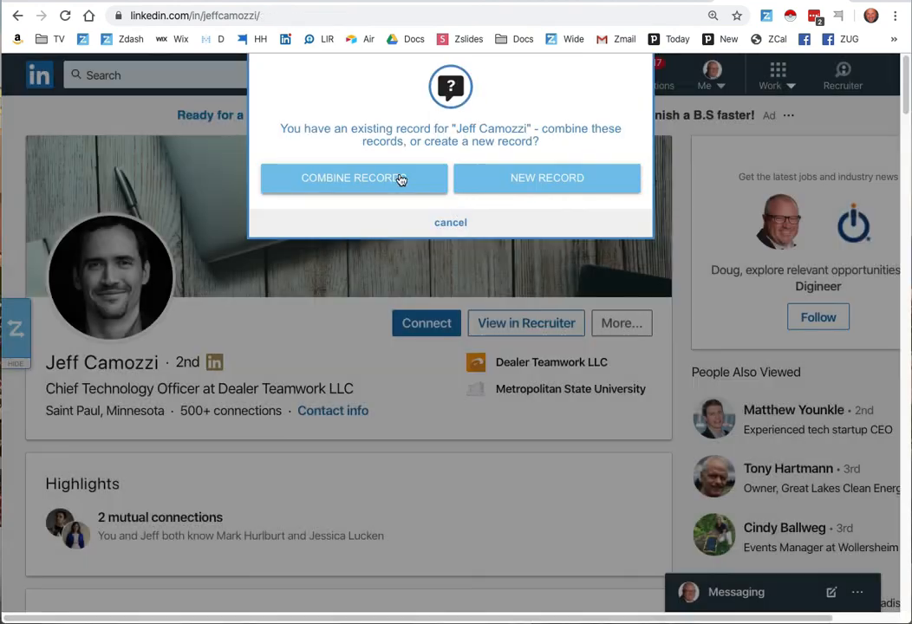
click(458, 225)
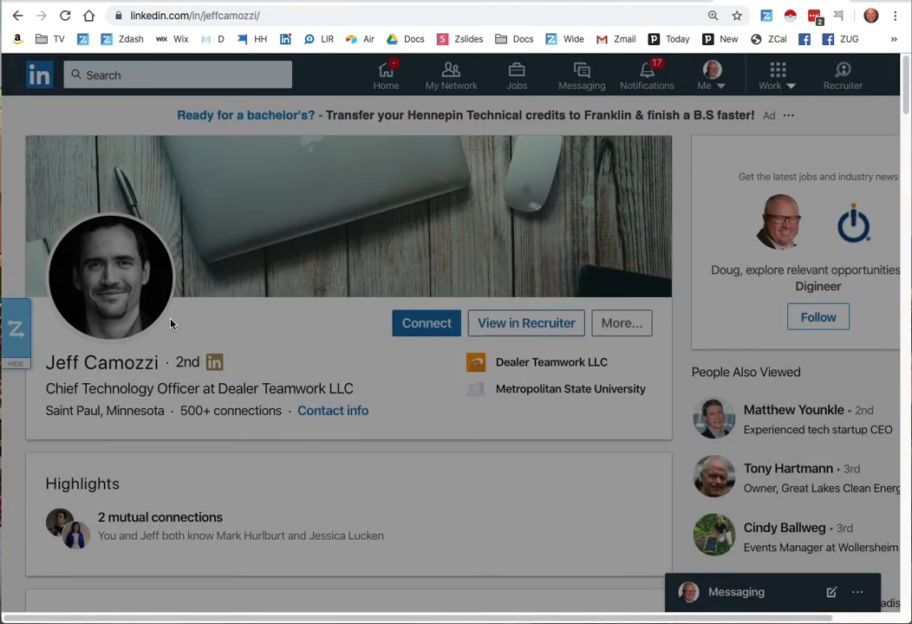
click(17, 330)
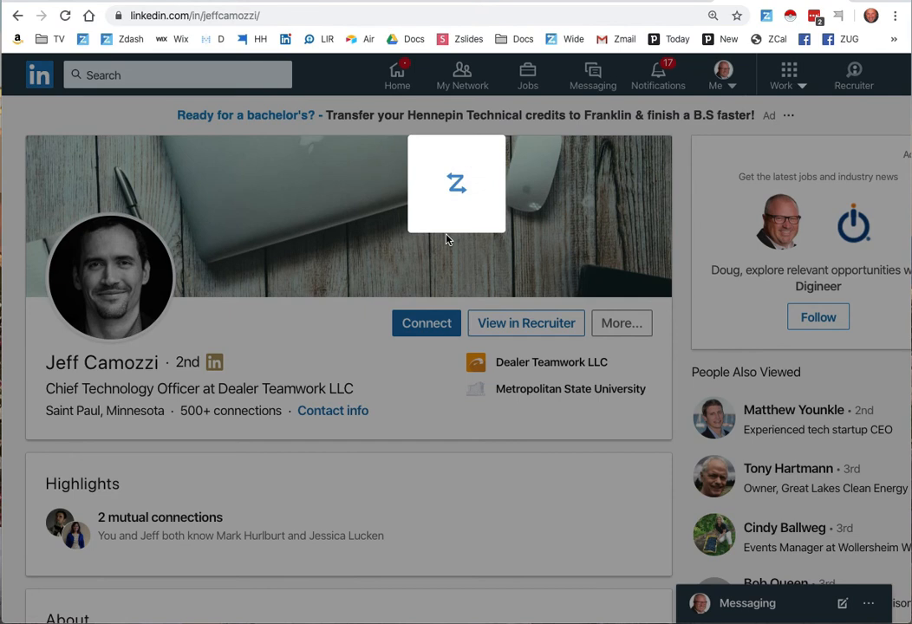
click(505, 195)
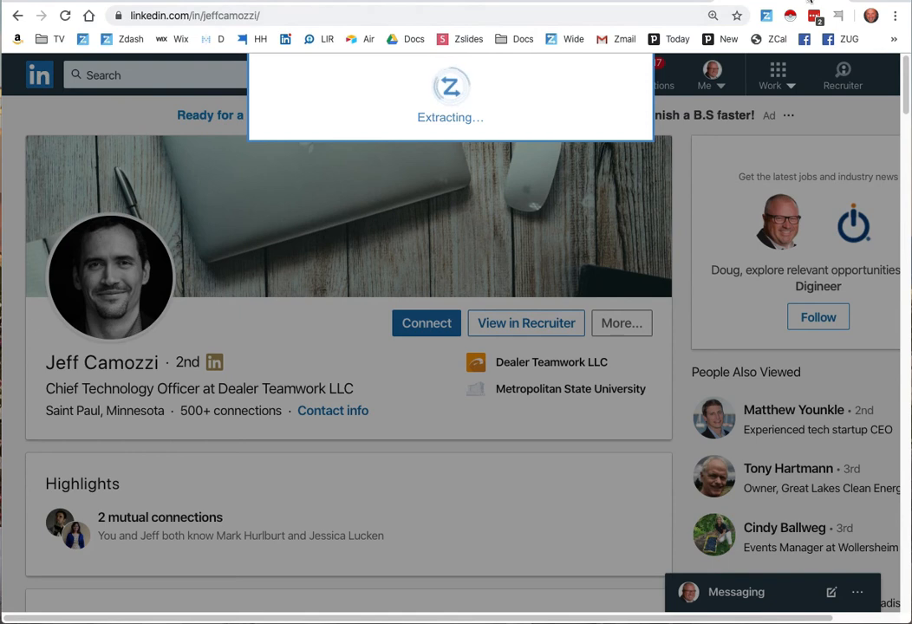
- Go to seattle.sourcecon.com in a new tab and open the conference's Speakers page
click(863, 1)
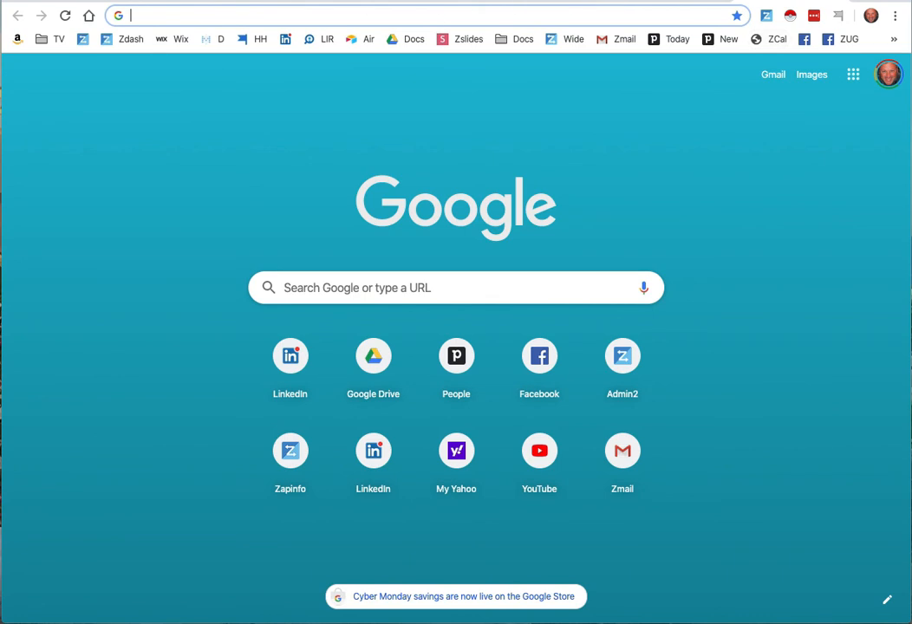
text(seattle.sourcecon.com)
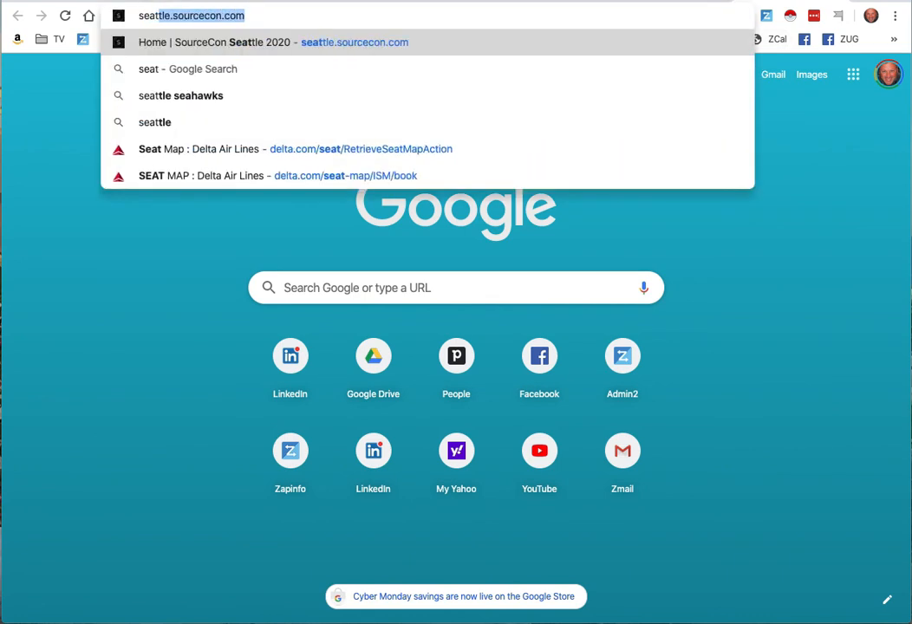
key(Return)
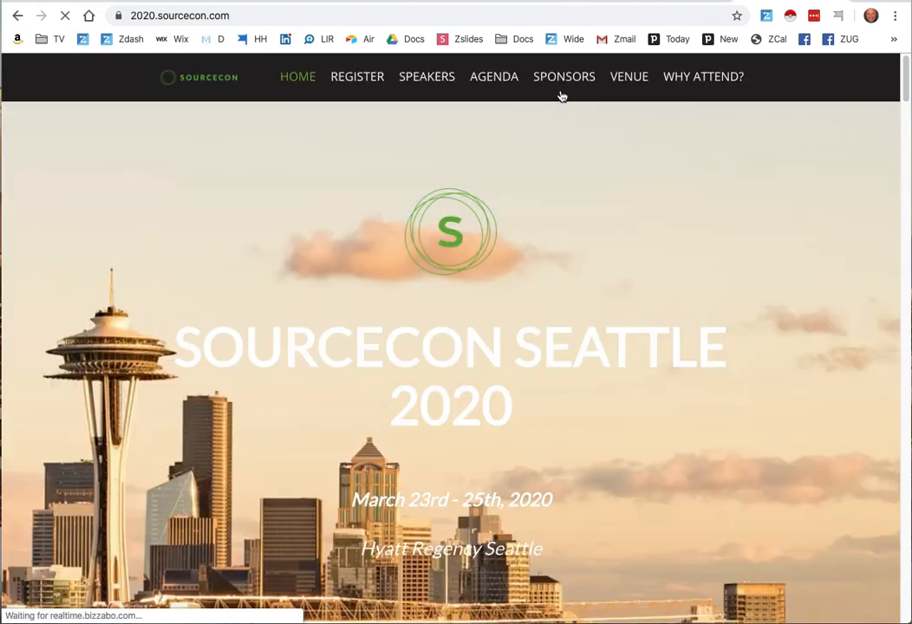
click(432, 76)
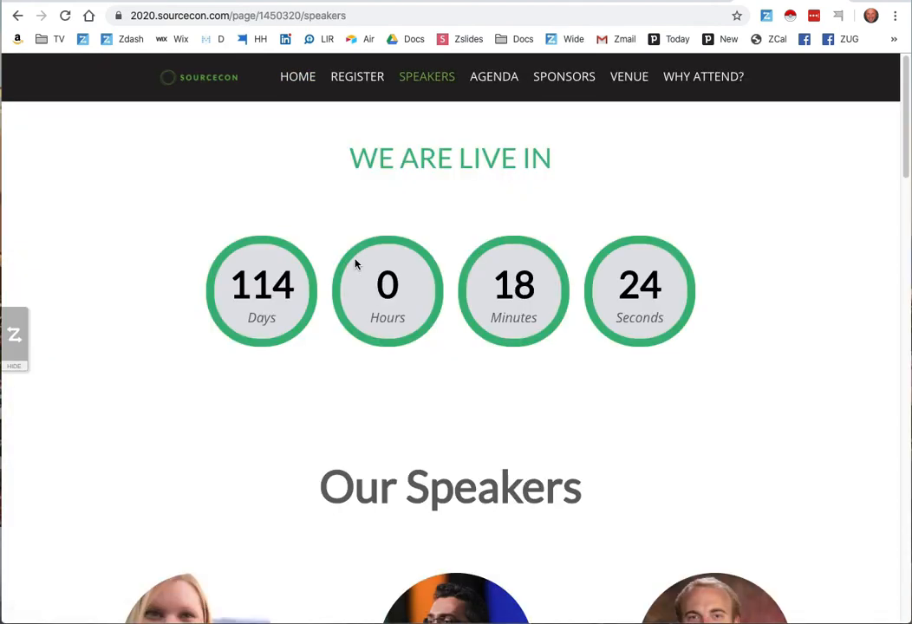
- Capture the speakers with ZAPinfo's Contact List Capture, confirming List 1 with individual records highlighted, and extract all selected records with enrichment
scroll(360, 247, down, 5)
scroll(354, 261, down, 3)
click(14, 334)
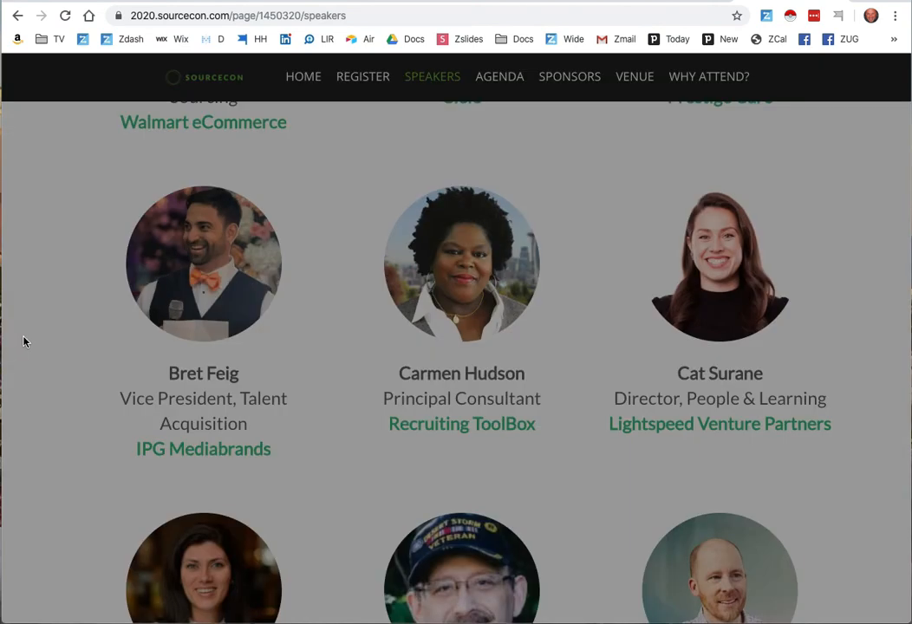
click(513, 187)
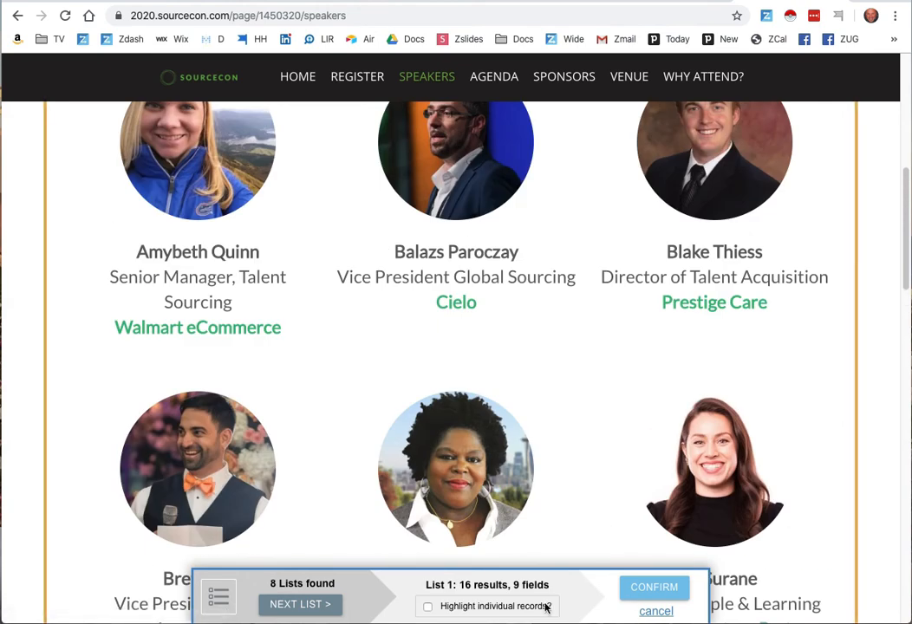
click(500, 607)
click(648, 591)
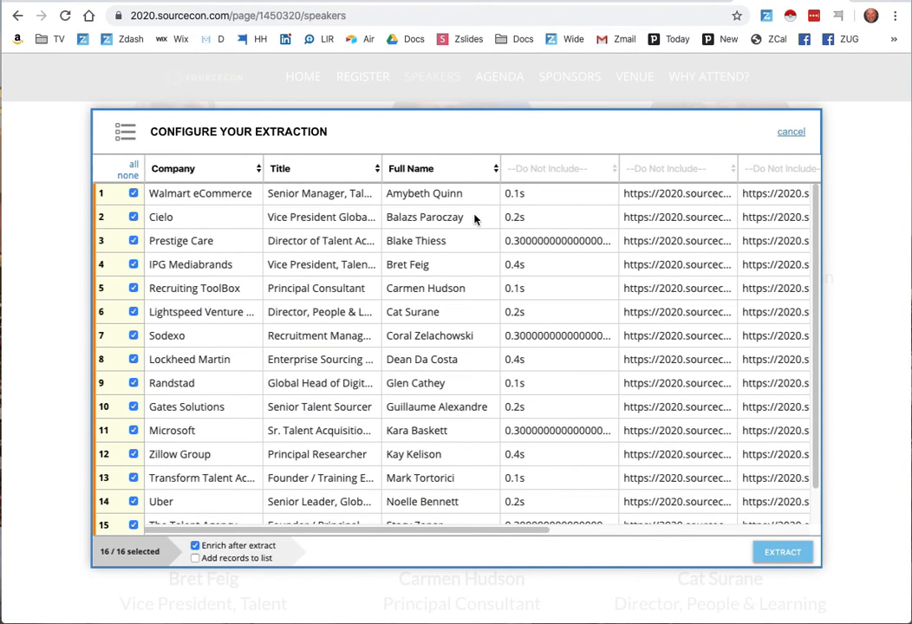
click(785, 558)
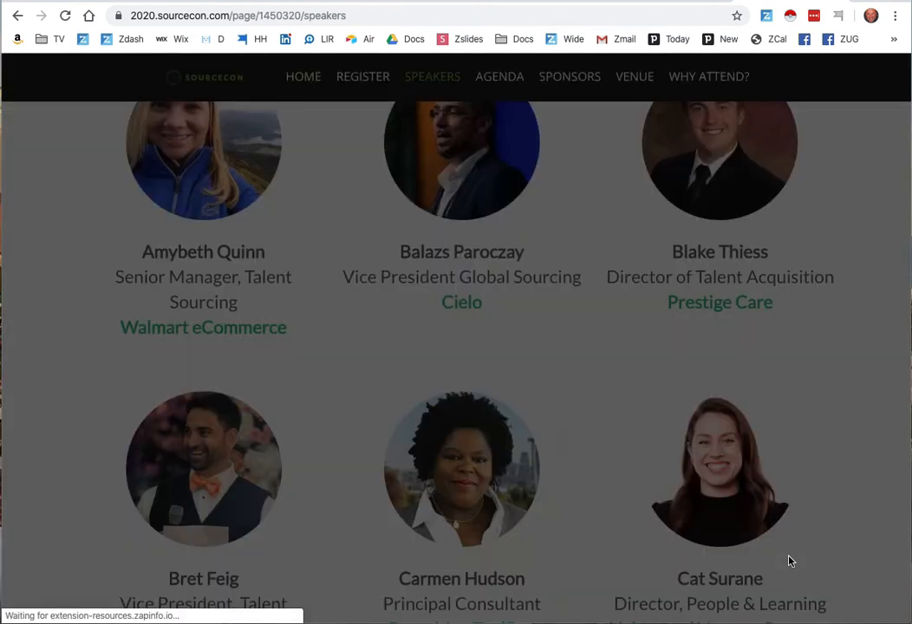
- Open the extracted speakers in the ZAPinfo window, select all records, and choose Spreadsheet as the Zap Out format
click(420, 128)
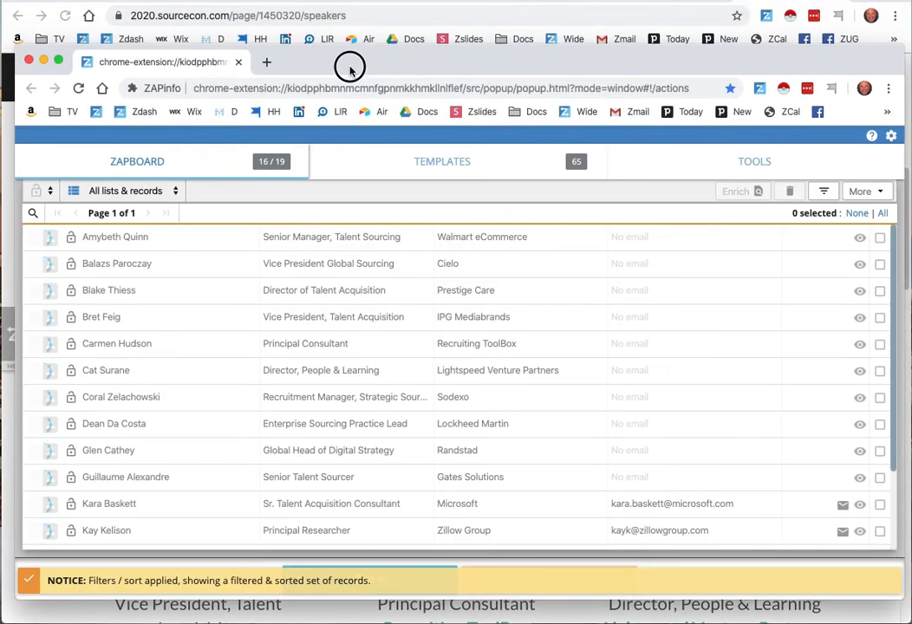
drag(350, 66, 343, 63)
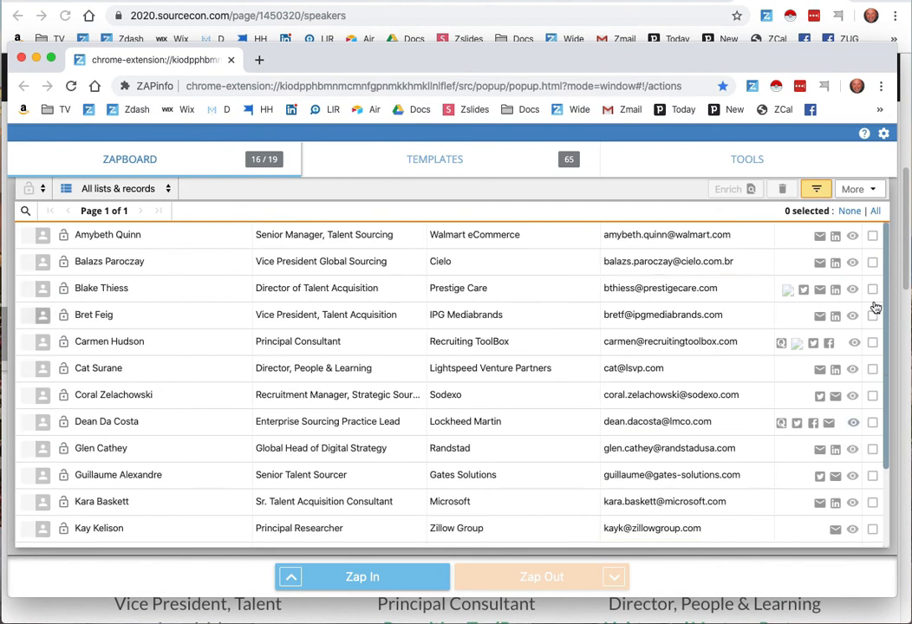
click(876, 212)
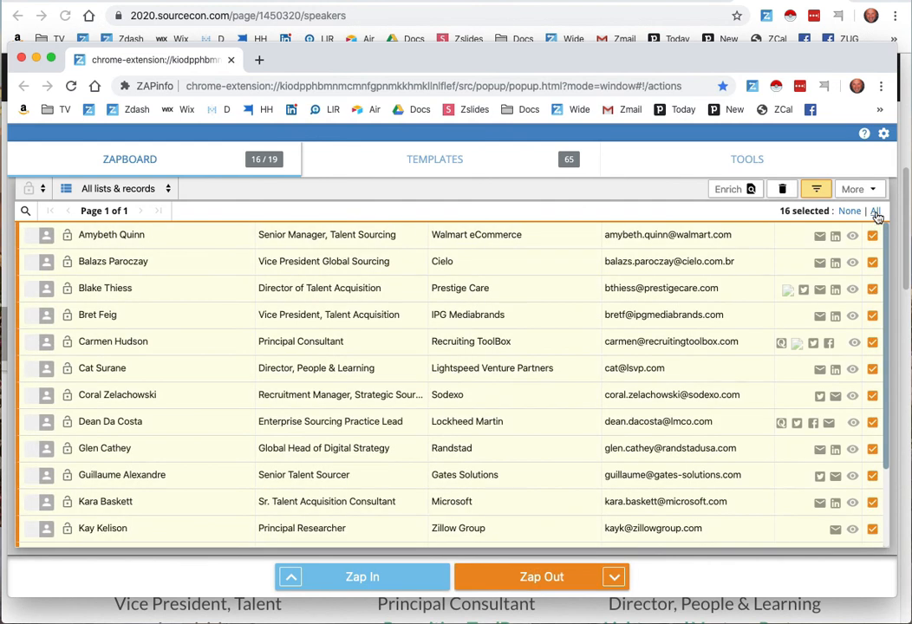
click(612, 577)
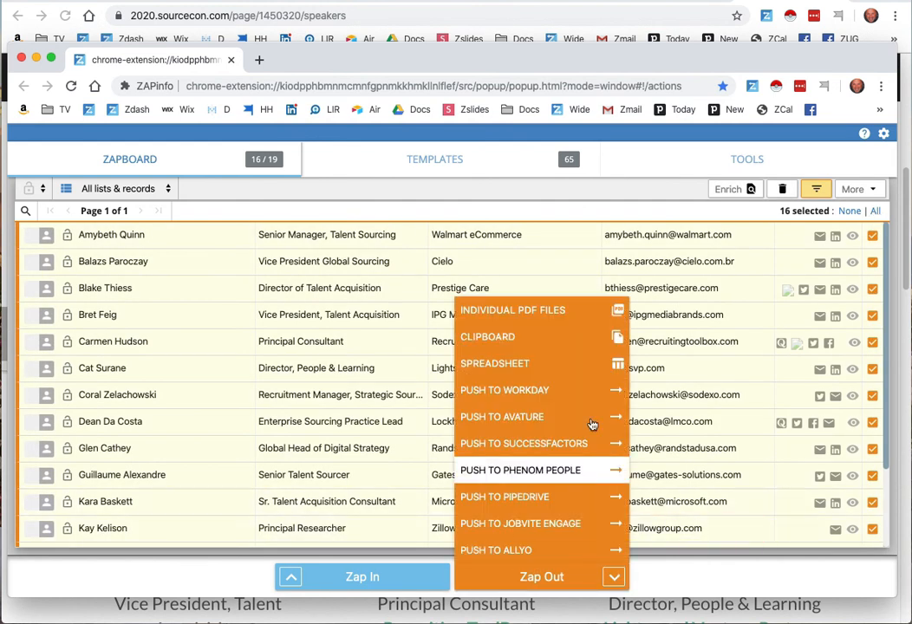
click(577, 362)
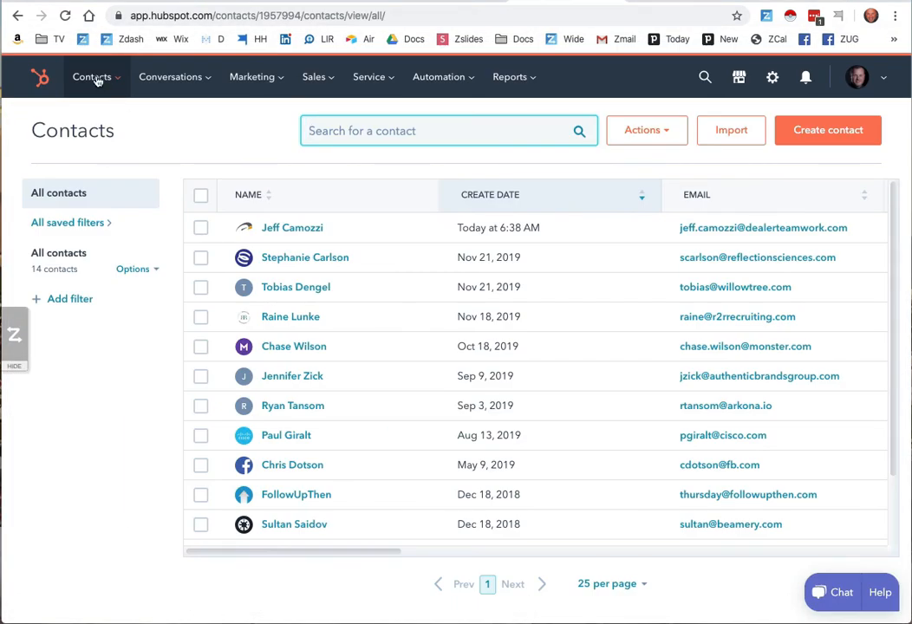
- Open the Imports page from HubSpot's contacts and examine the "Set up your import files" help article for file requirements, closing it afterward
mouse_move(97, 80)
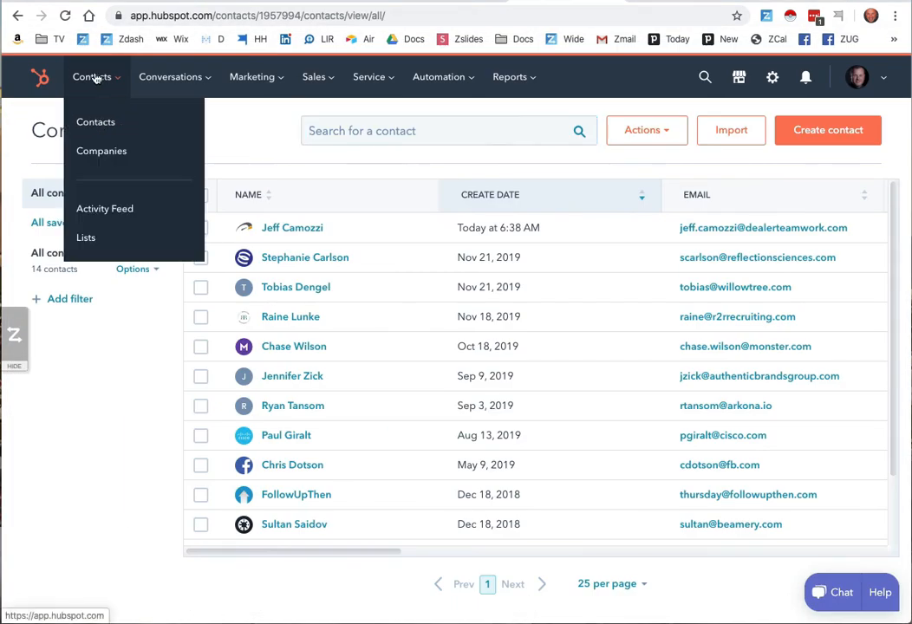
click(101, 122)
click(737, 134)
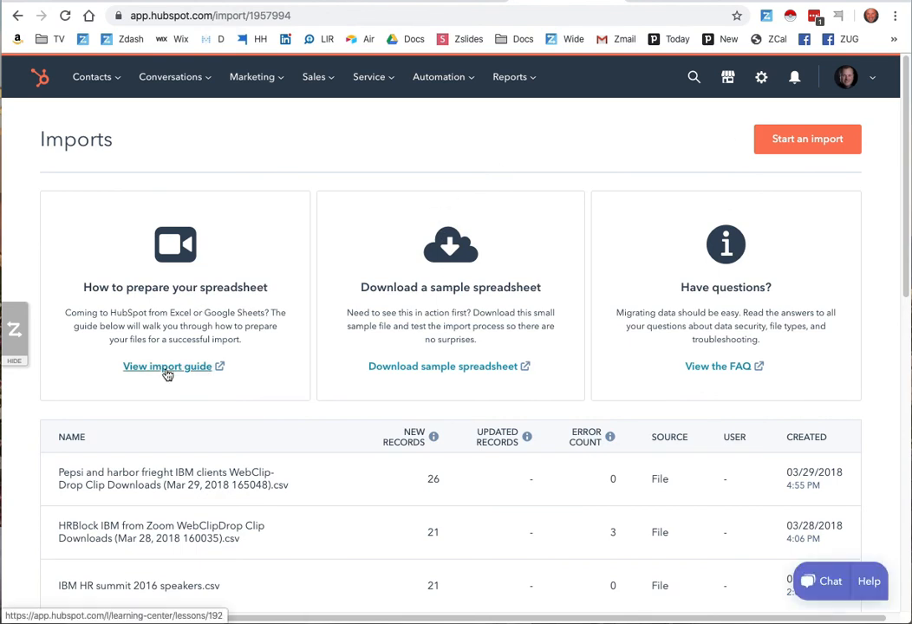
click(464, 372)
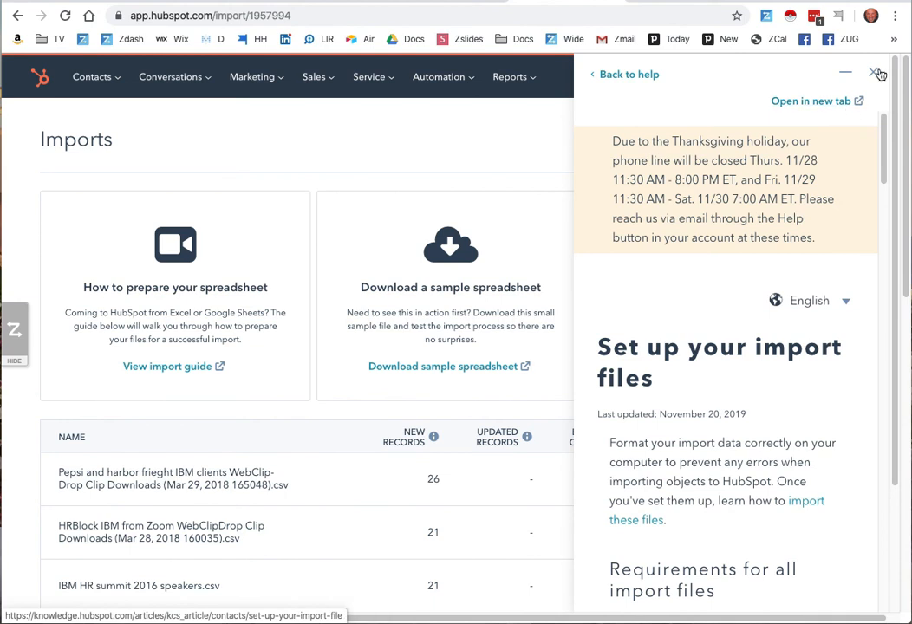
scroll(829, 244, down, 15)
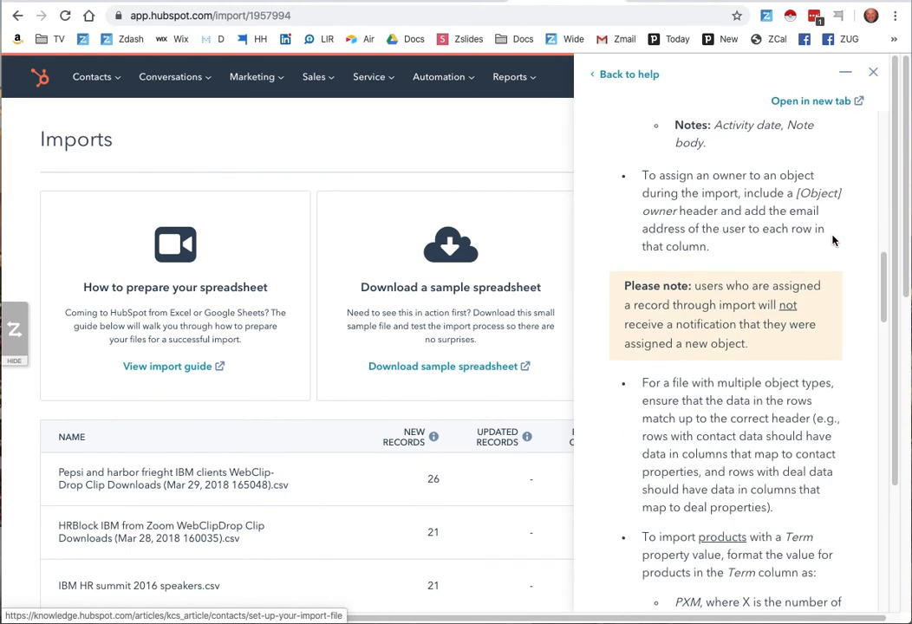
scroll(832, 234, up, 6)
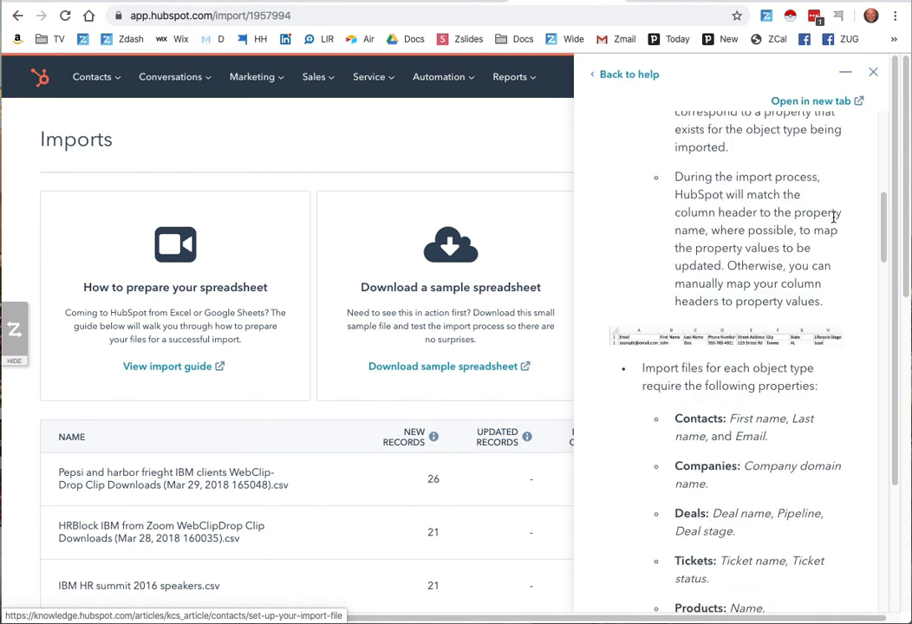
click(873, 73)
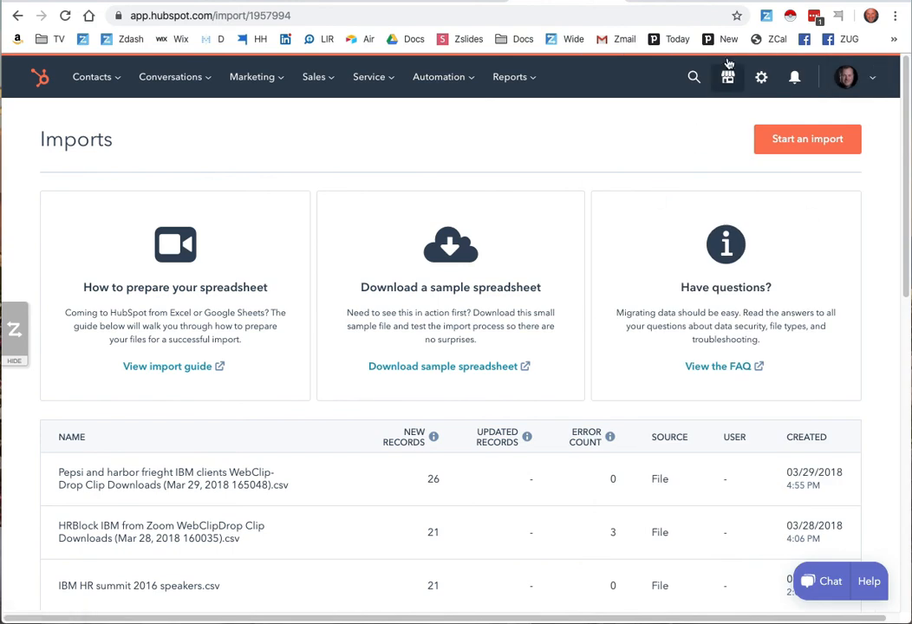
- Switch to the LinkedIn profile, open the ZAPinfo Zapboard, and select the first four speaker records
click(574, 2)
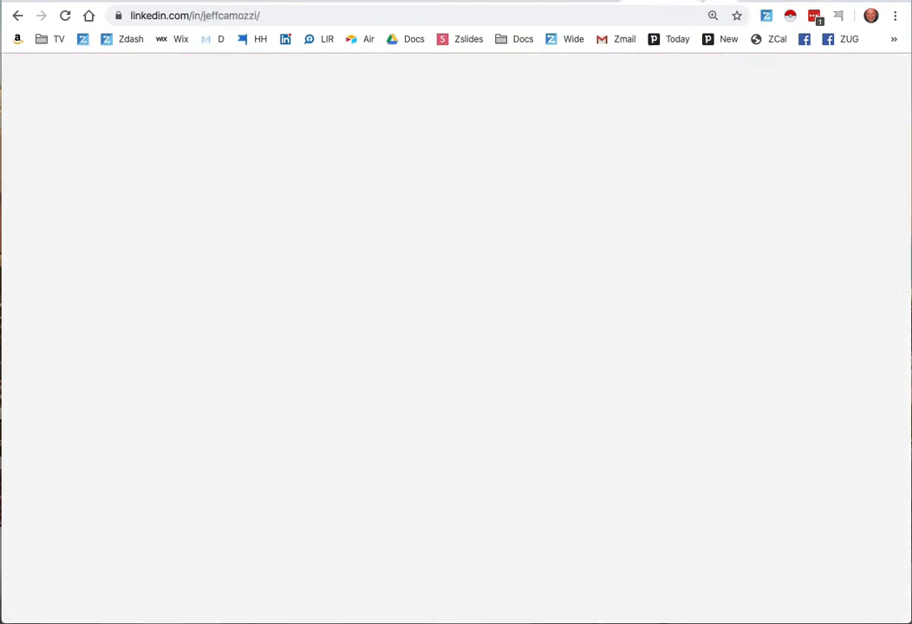
click(768, 16)
click(751, 144)
click(751, 181)
click(753, 218)
click(752, 255)
- Zap out the selected records to the clipboard as a custom contact export, moving the Company field above Title
click(748, 355)
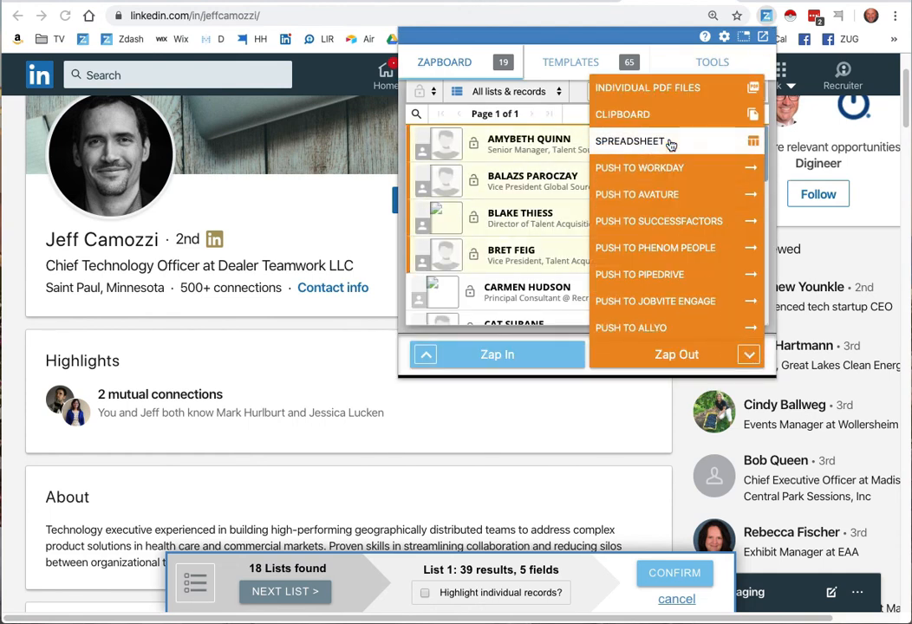
click(663, 115)
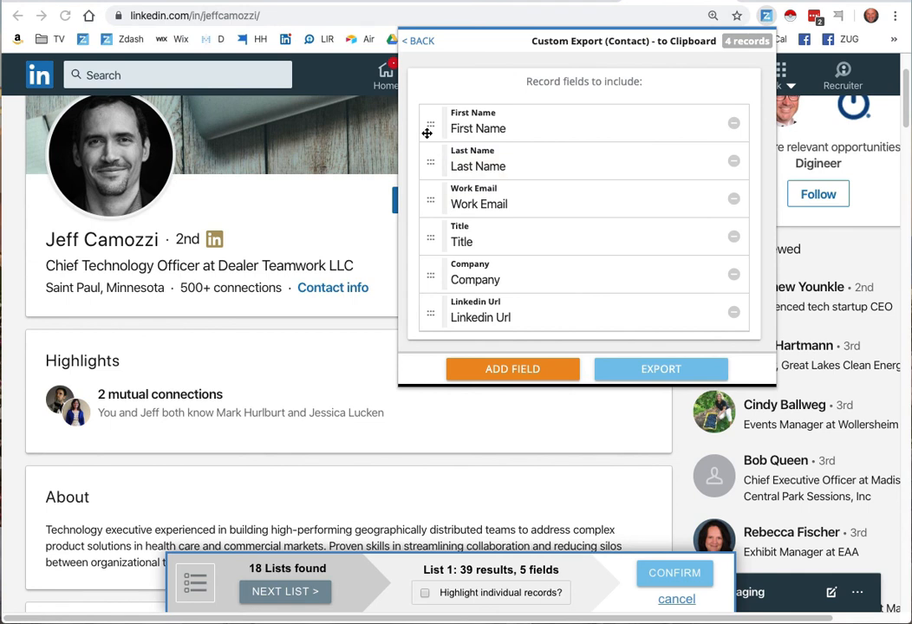
drag(421, 292, 434, 266)
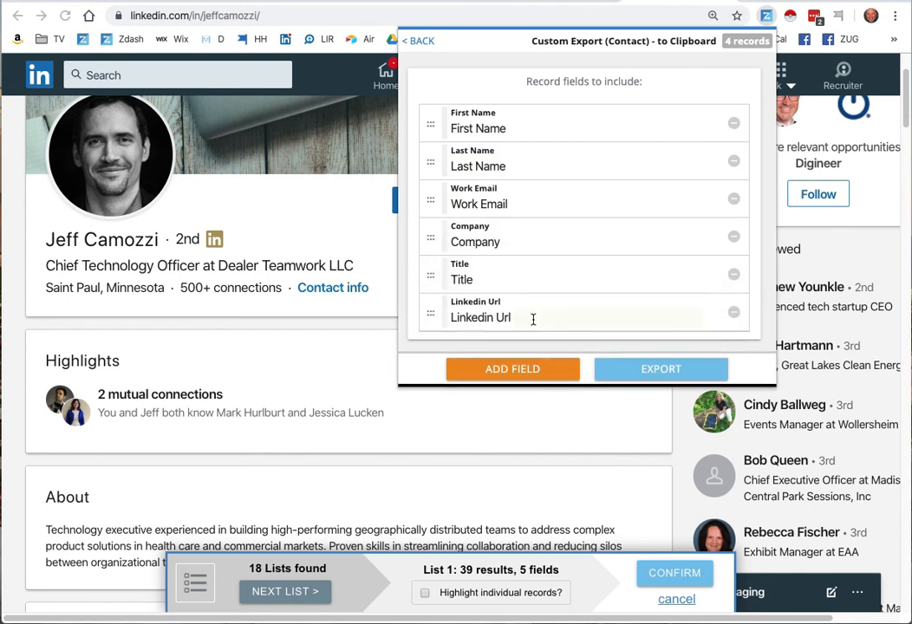
- Leave the custom clipboard export, switch to HubSpot's Imports page, and open the list of all contacts
click(419, 41)
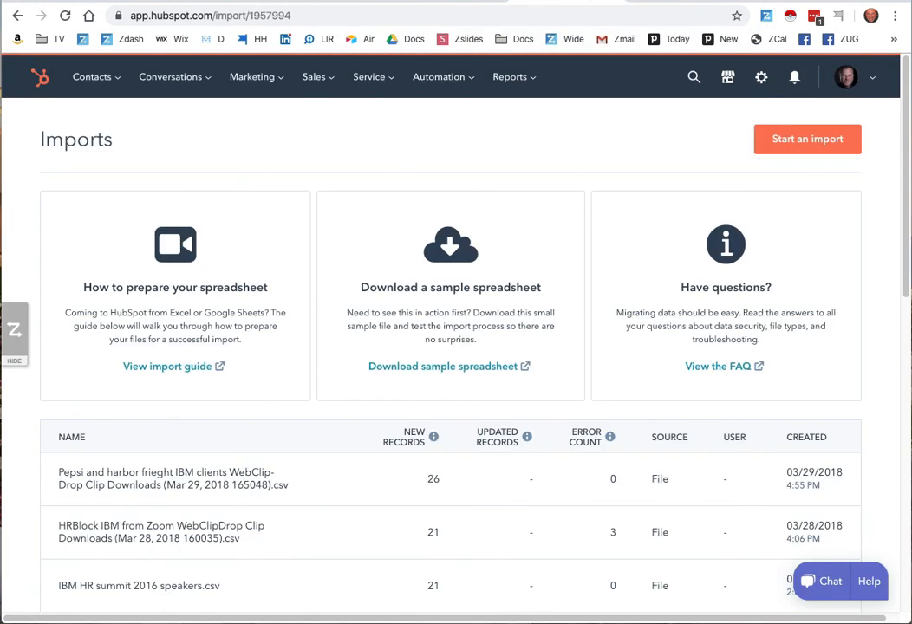
mouse_move(108, 75)
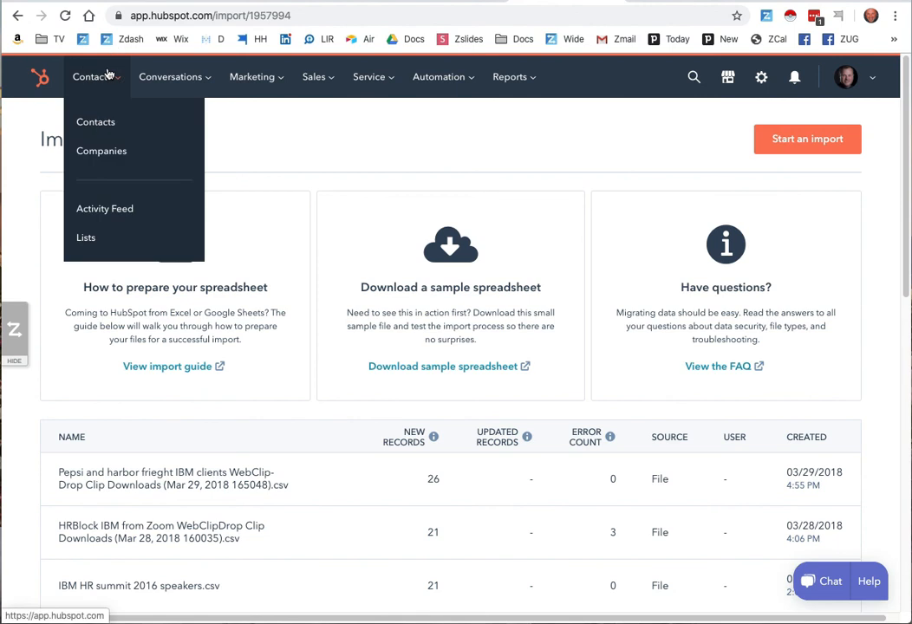
click(92, 120)
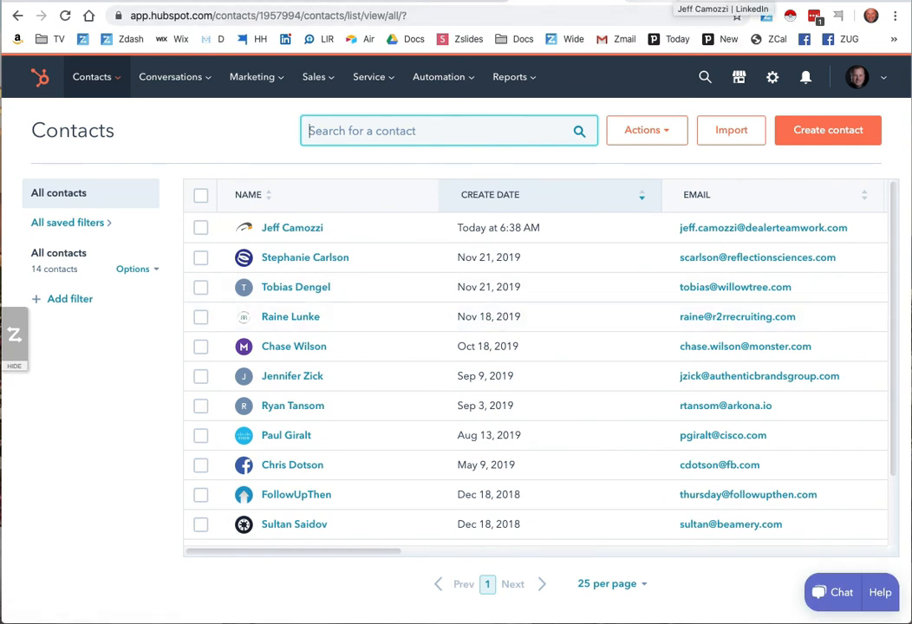
- Open the ZAPinfo Zapboard over HubSpot's contacts, select the first three records, and examine the available Zap Out push destinations
click(766, 16)
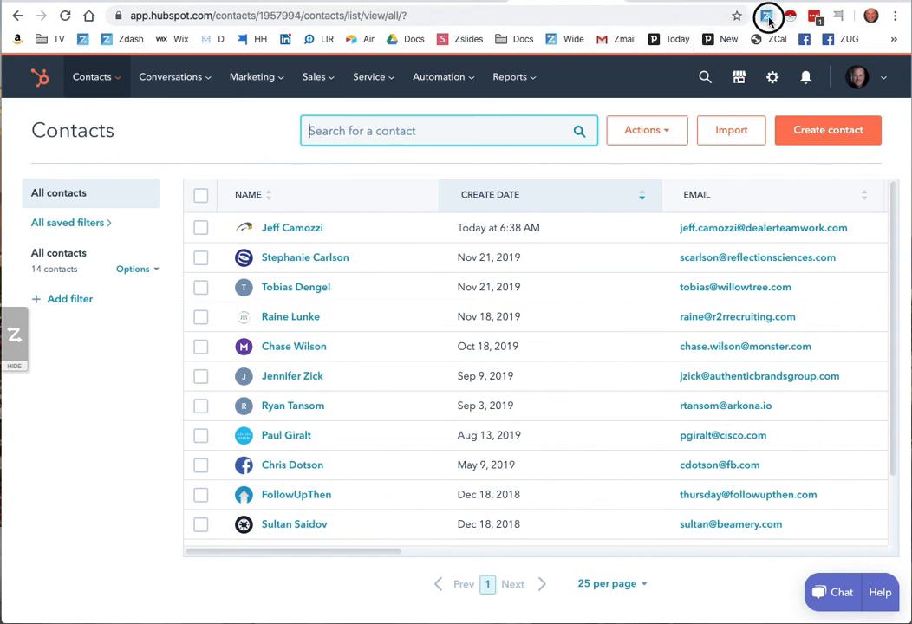
click(751, 144)
click(751, 181)
click(752, 218)
click(751, 354)
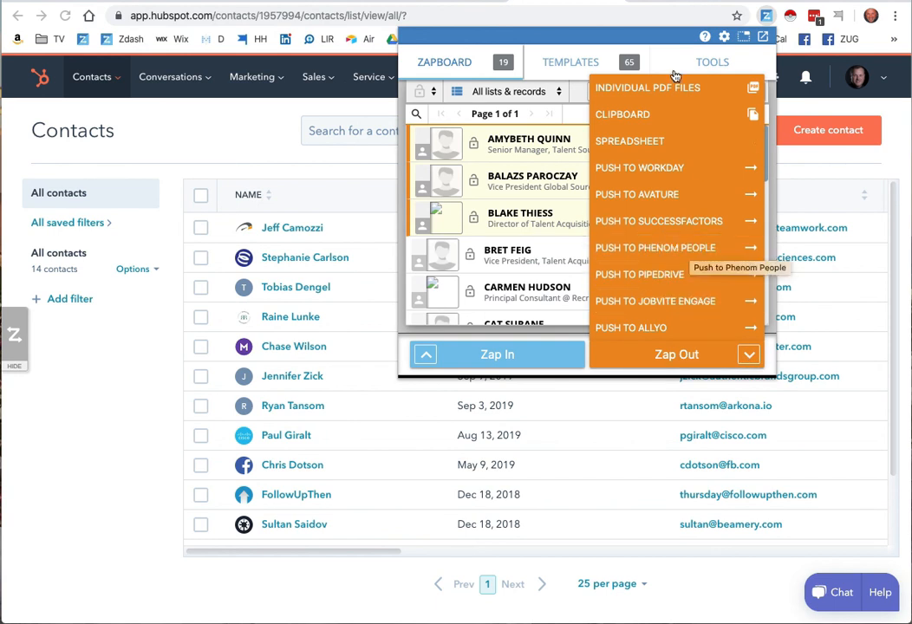
click(692, 250)
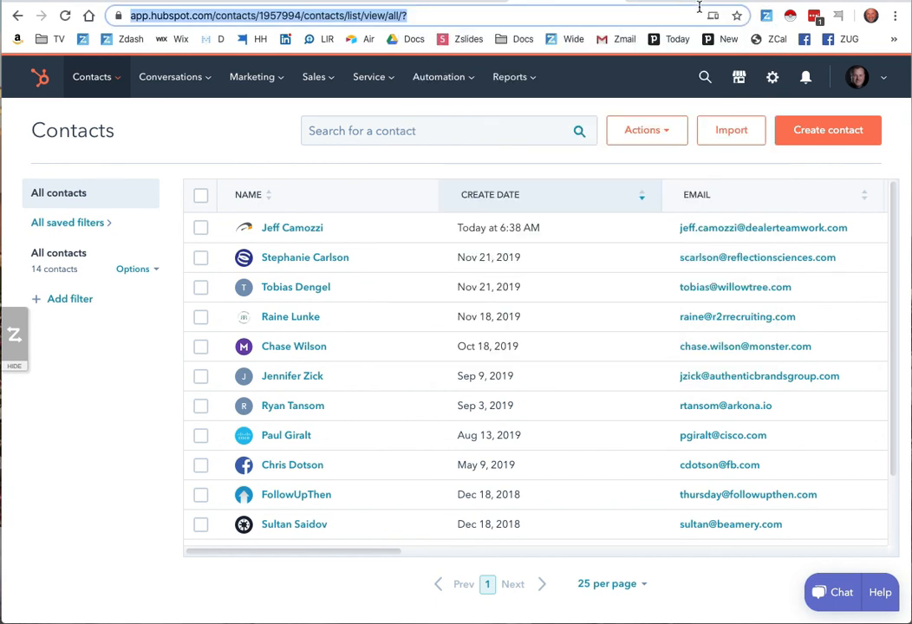